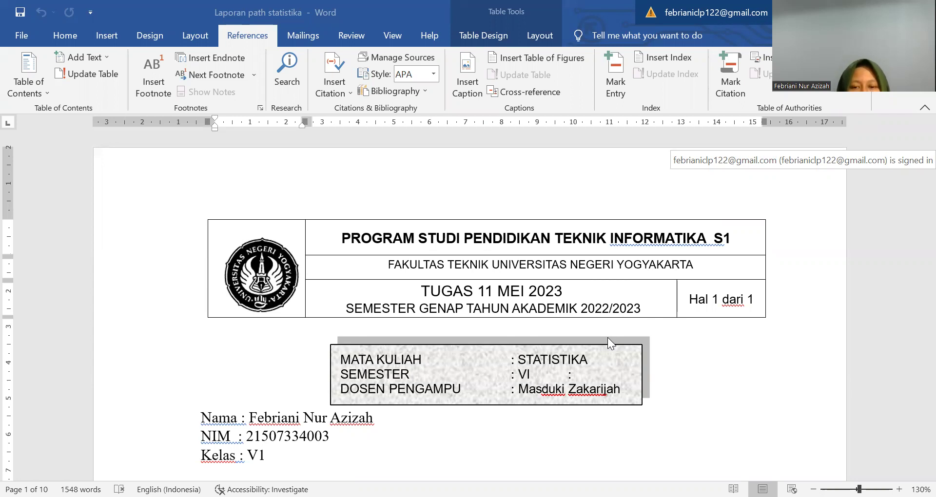
- Read through the statistics assignment, covering the proposed model diagram, the variable list, the conditions and the questions
{"action": "scroll", "coordinate": [607, 337], "scroll_direction": "down", "scroll_amount": 2}
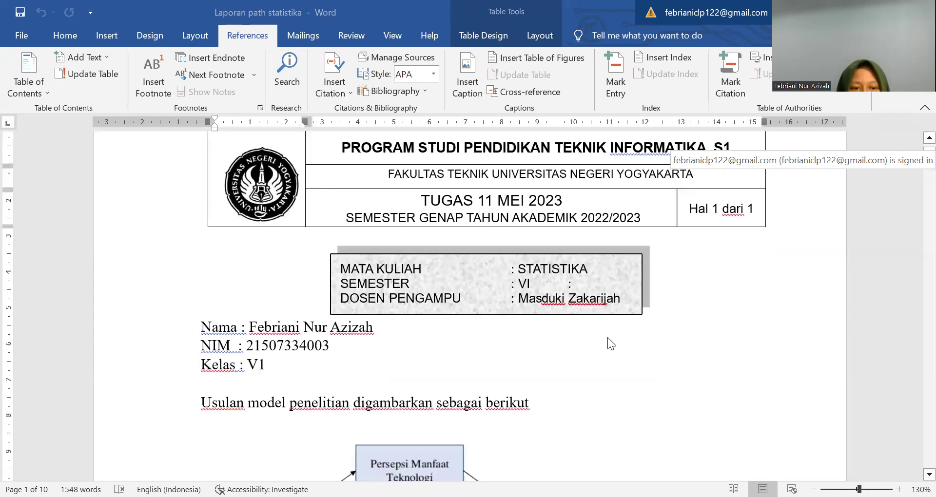
{"action": "scroll", "coordinate": [607, 337], "scroll_direction": "down", "scroll_amount": 1}
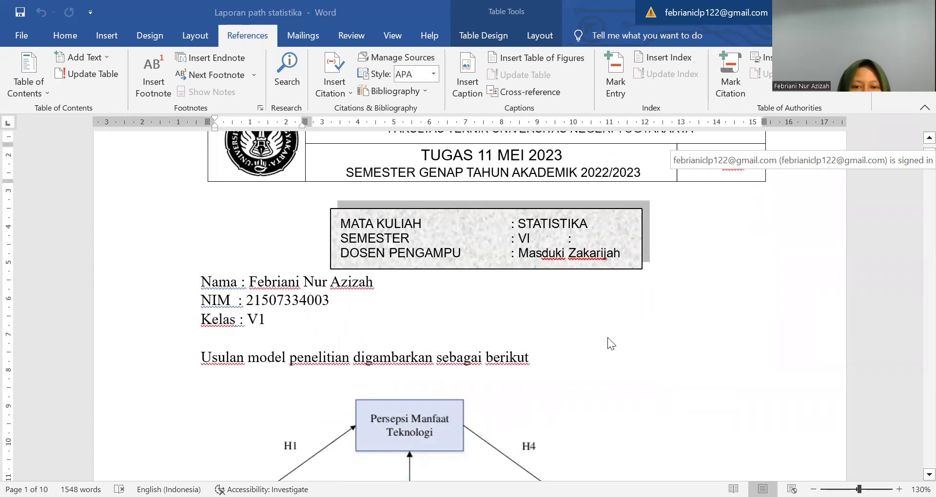
{"action": "scroll", "coordinate": [607, 337], "scroll_direction": "down", "scroll_amount": 2}
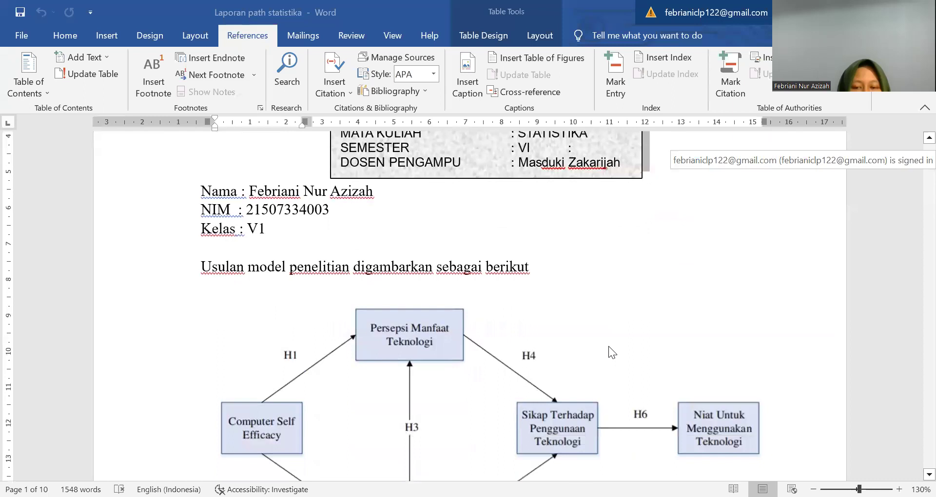
{"action": "scroll", "coordinate": [608, 346], "scroll_direction": "down", "scroll_amount": 3}
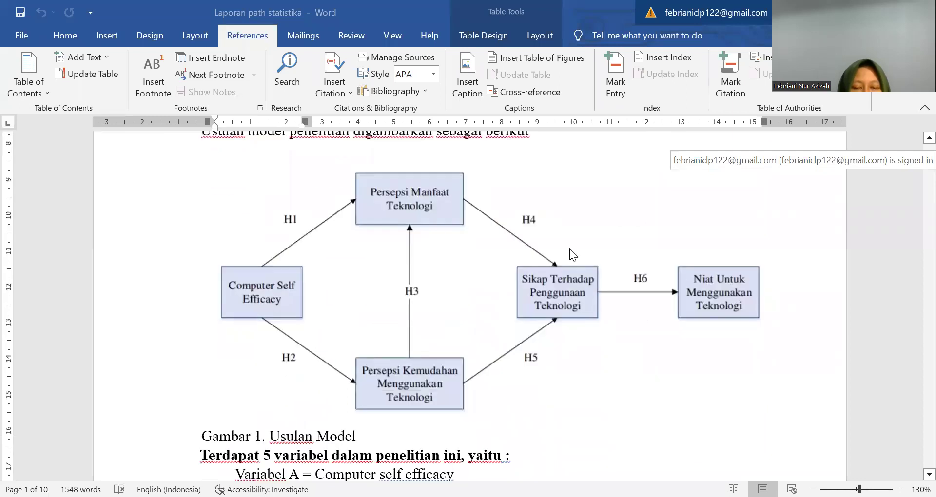
{"action": "scroll", "coordinate": [522, 322], "scroll_direction": "down", "scroll_amount": 2}
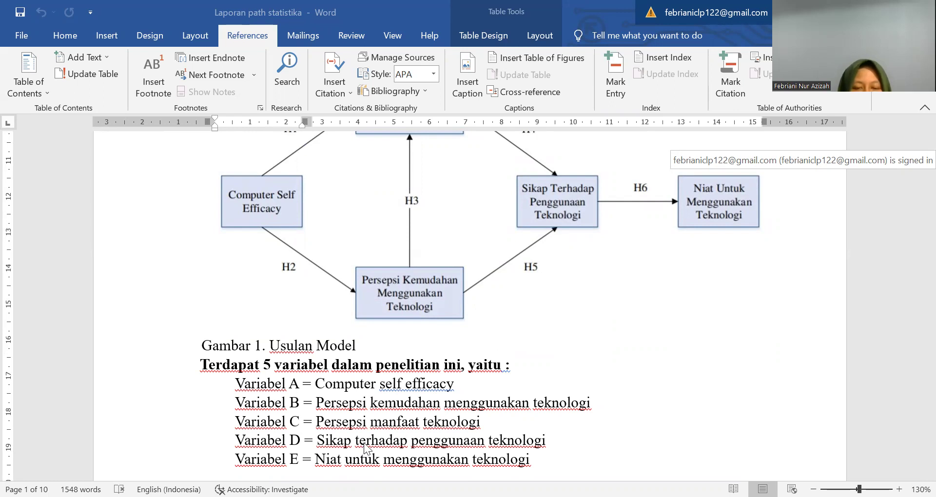
{"action": "scroll", "coordinate": [364, 446], "scroll_direction": "down", "scroll_amount": 5}
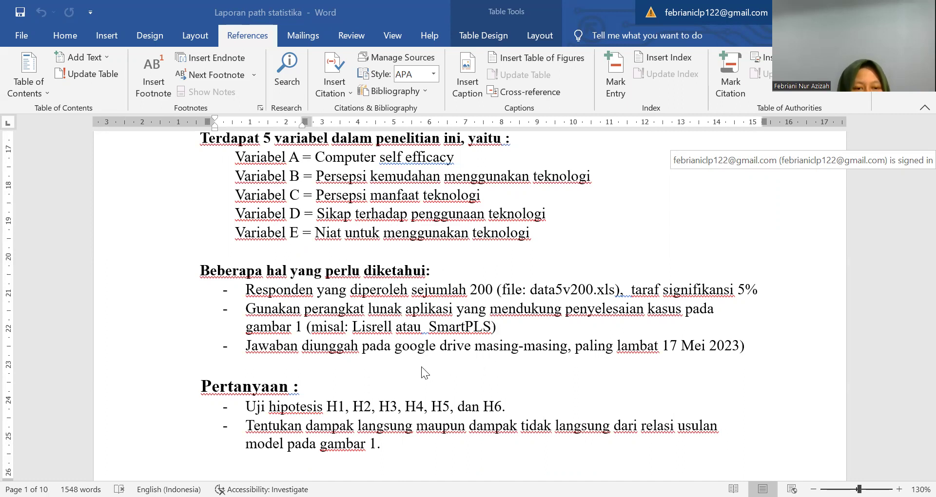
{"action": "scroll", "coordinate": [421, 368], "scroll_direction": "down", "scroll_amount": 2}
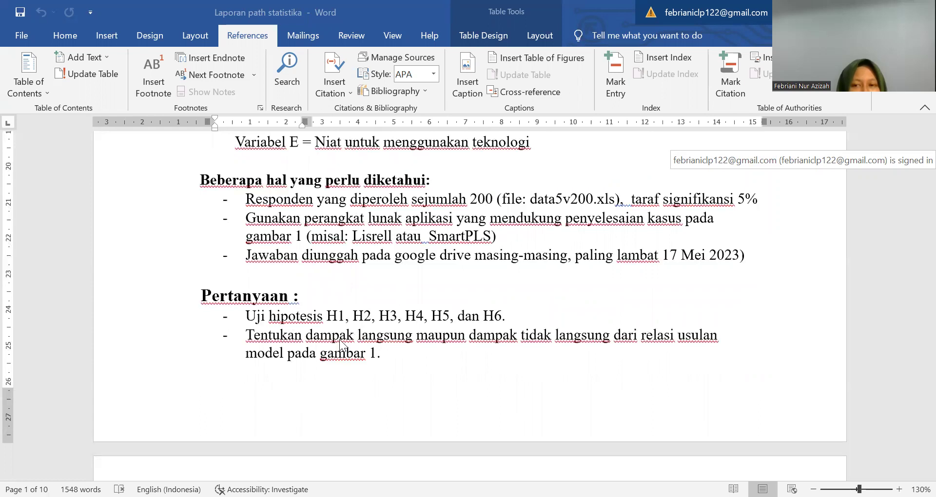
{"action": "scroll", "coordinate": [356, 353], "scroll_direction": "down", "scroll_amount": 1}
{"action": "scroll", "coordinate": [355, 353], "scroll_direction": "up", "scroll_amount": 1}
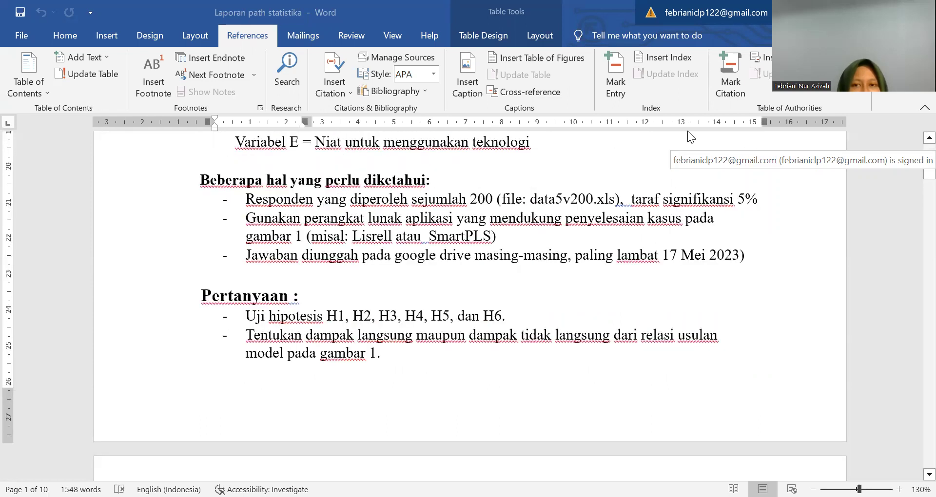
- Switch to the path workbook in Excel and open its Save As dialog for the Statistika folder, showing the Text (MS-DOS) type
{"action": "key", "text": "alt+Tab"}
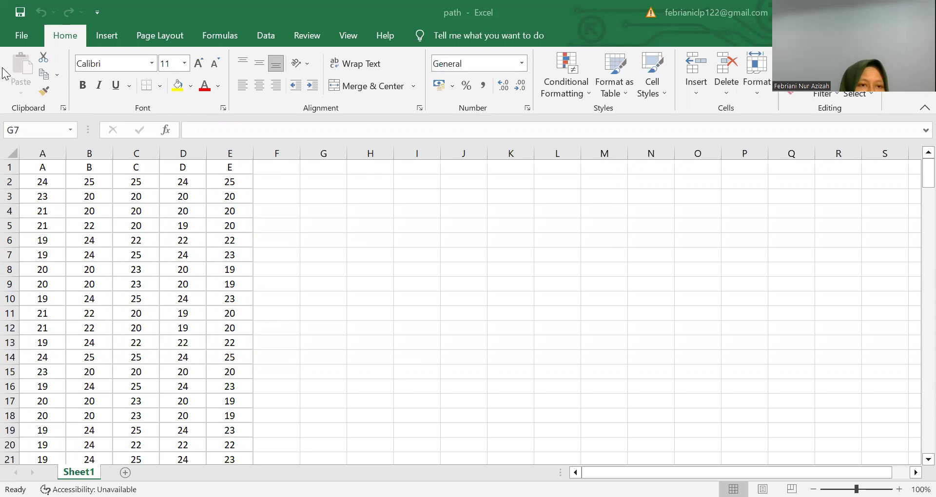
{"action": "left_click", "coordinate": [28, 36]}
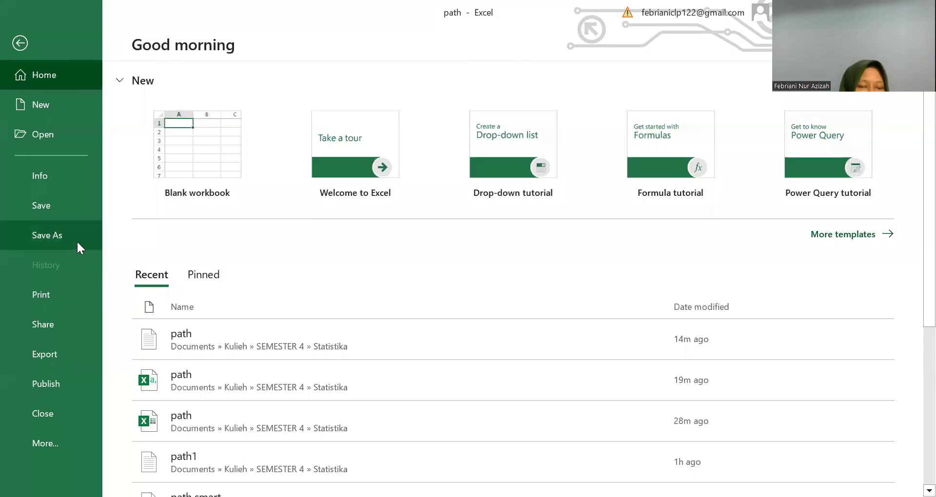
{"action": "left_click", "coordinate": [81, 242]}
{"action": "left_click", "coordinate": [176, 274]}
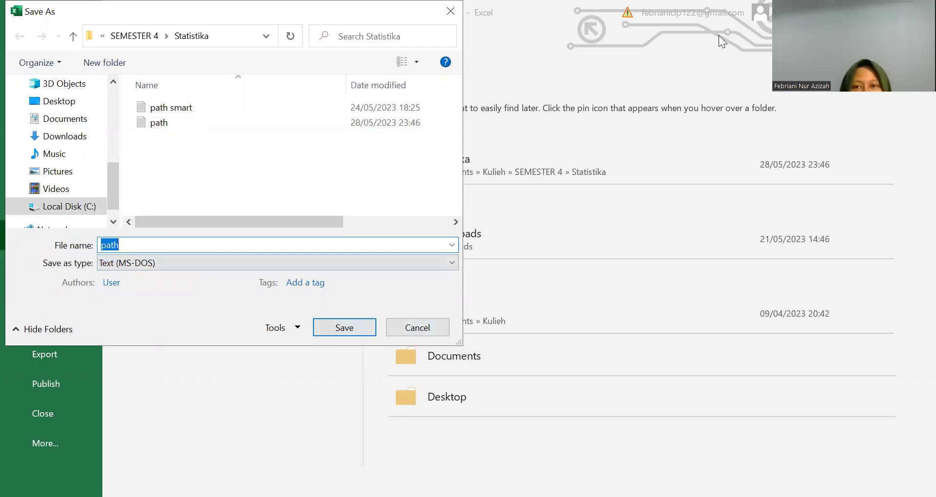
- Switch to SmartPLS and create a new project named "analisis path"
{"action": "key", "text": "alt+Tab"}
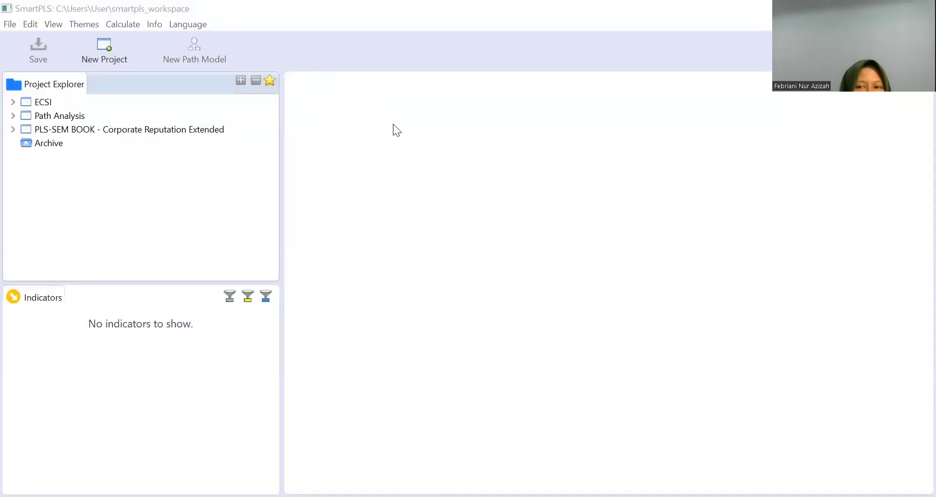
{"action": "left_click", "coordinate": [99, 53]}
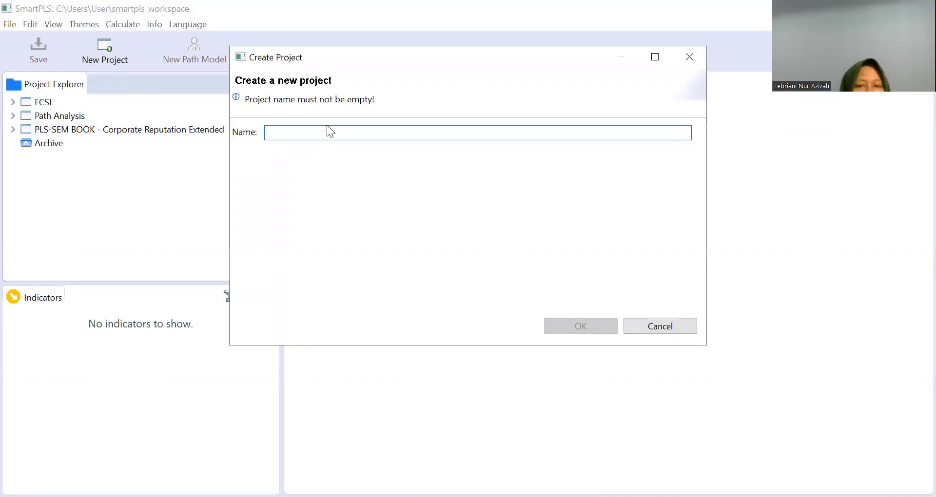
{"action": "type", "text": "ana"}
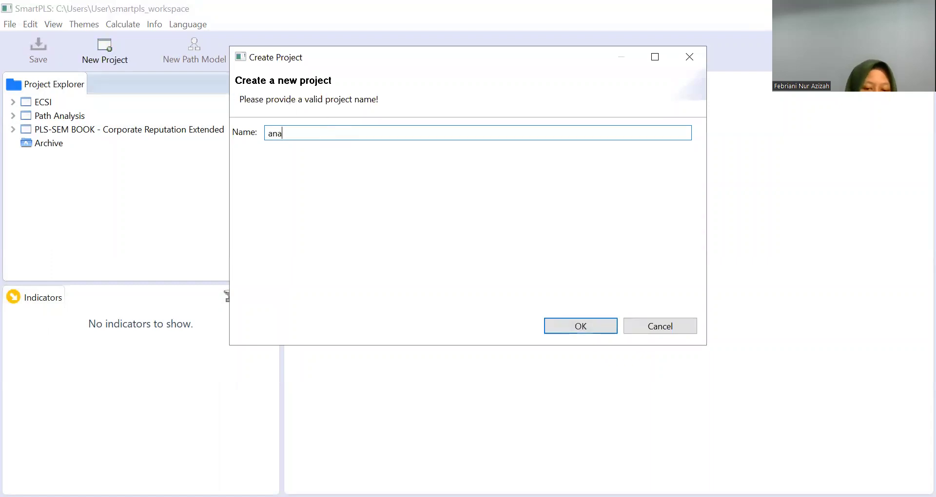
{"action": "type", "text": "lisis"}
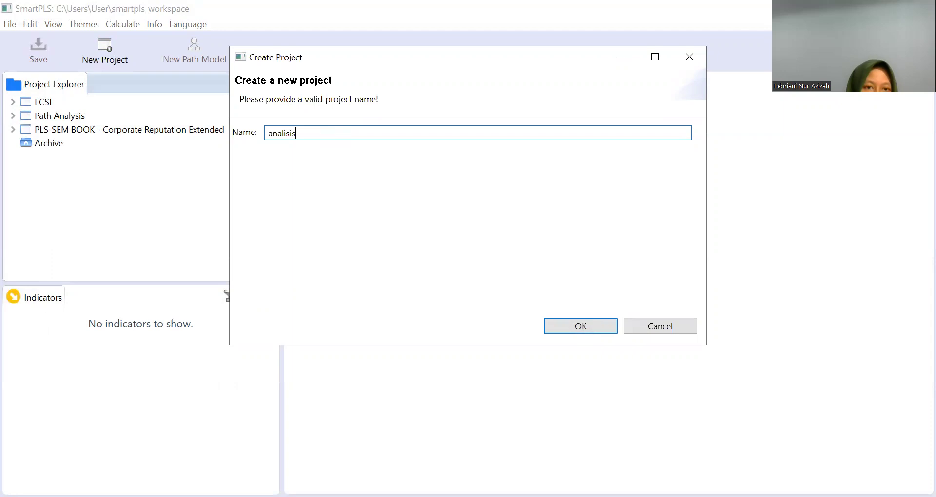
{"action": "type", "text": " path"}
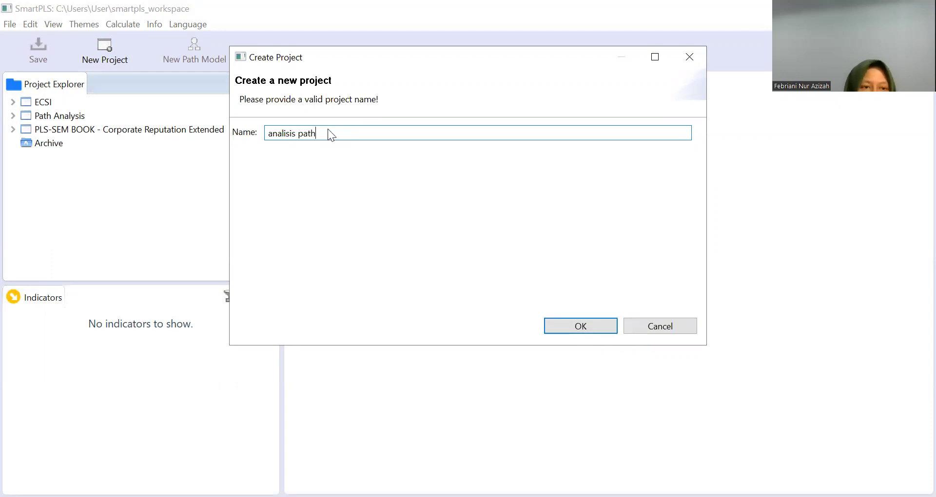
{"action": "key", "text": "Return"}
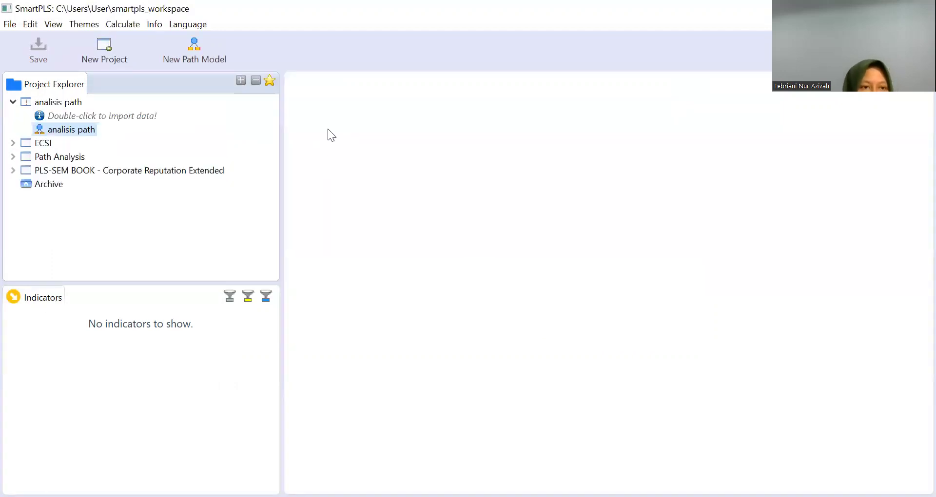
- Import the text file path.txt from the Statistika folder into the analisis path project, naming the data file path
{"action": "left_click", "coordinate": [116, 121]}
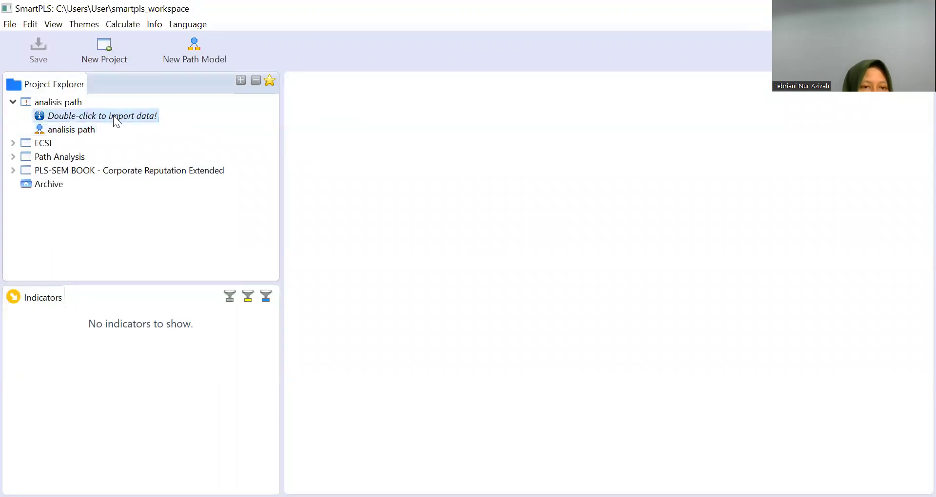
{"action": "double_click", "coordinate": [116, 120]}
{"action": "left_click", "coordinate": [168, 169]}
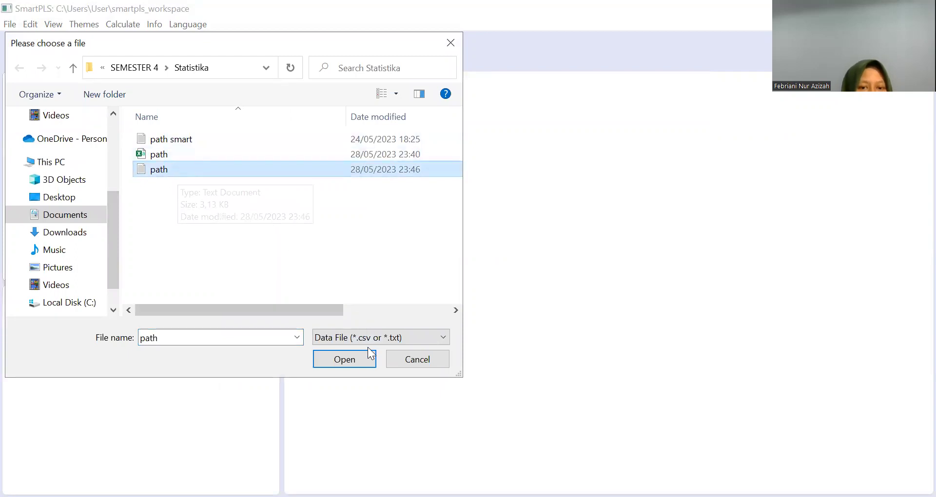
{"action": "left_click", "coordinate": [351, 359]}
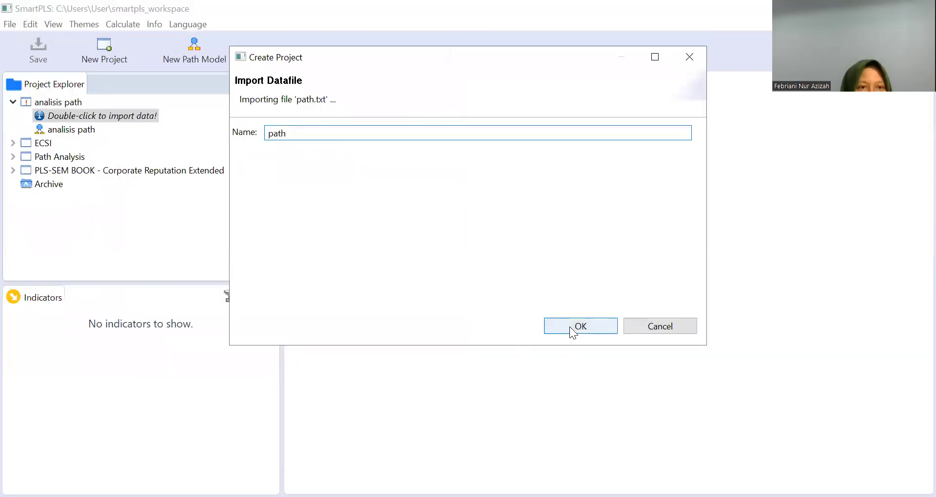
{"action": "left_click", "coordinate": [570, 326]}
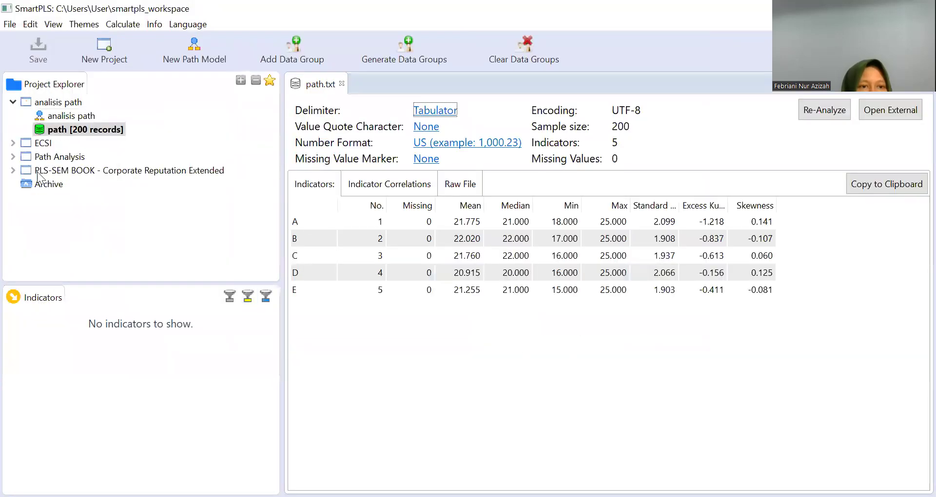
- Open the analisis path model and place indicator A as a latent variable in the upper-left area of the canvas
{"action": "left_click", "coordinate": [81, 118]}
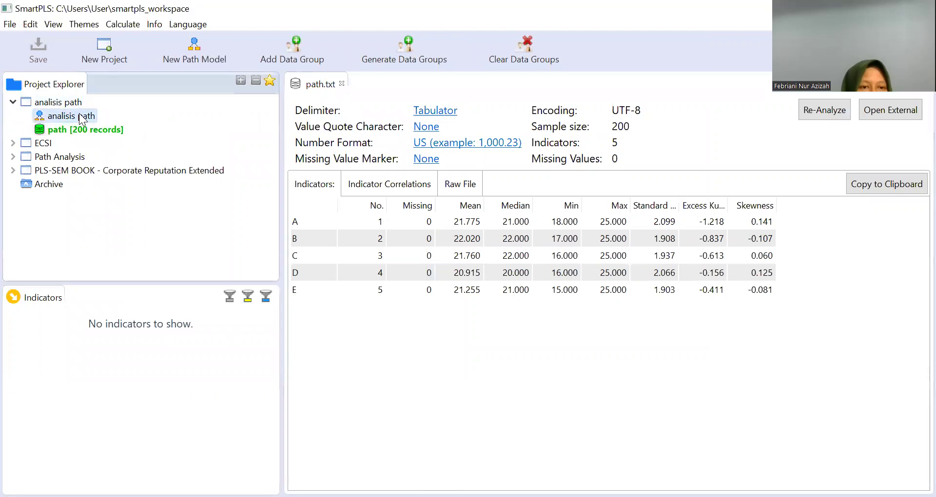
{"action": "double_click", "coordinate": [81, 118]}
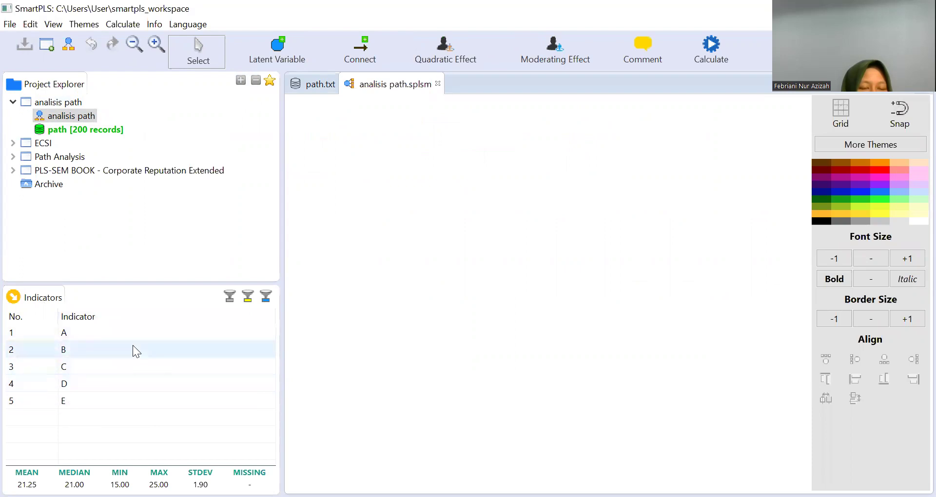
{"action": "left_click", "coordinate": [115, 332]}
{"action": "left_click_drag", "start_coordinate": [115, 331], "coordinate": [371, 153]}
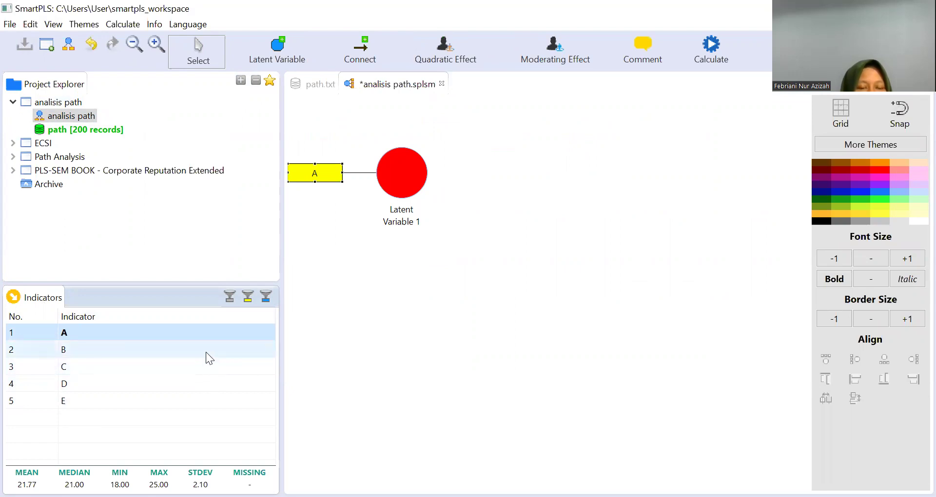
- Place indicators B and C as latent variables, with B below and to the right of A and C above B
{"action": "left_click_drag", "start_coordinate": [206, 351], "coordinate": [522, 113]}
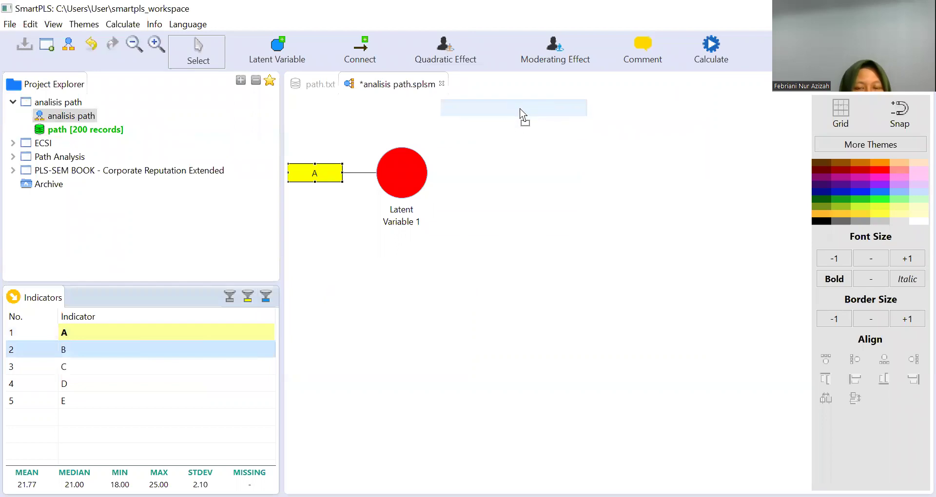
{"action": "left_click_drag", "start_coordinate": [521, 112], "coordinate": [522, 273]}
{"action": "left_click_drag", "start_coordinate": [521, 272], "coordinate": [500, 270]}
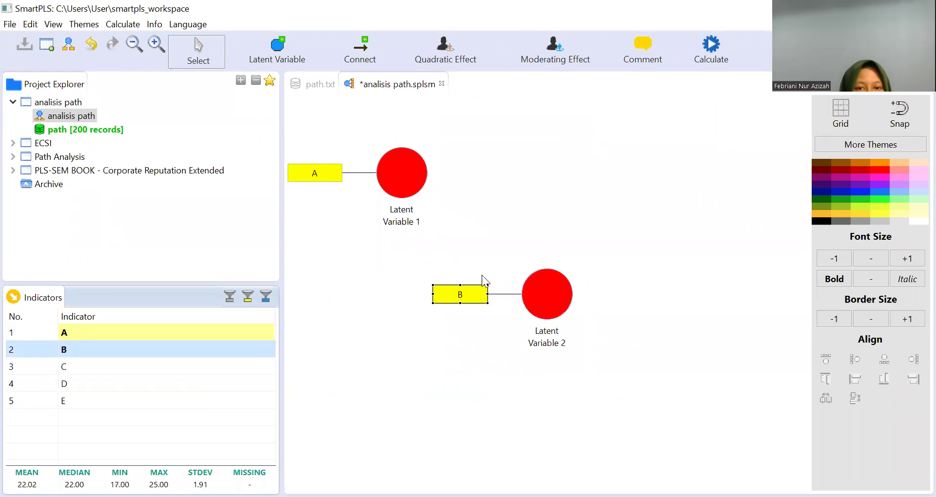
{"action": "left_click", "coordinate": [164, 364]}
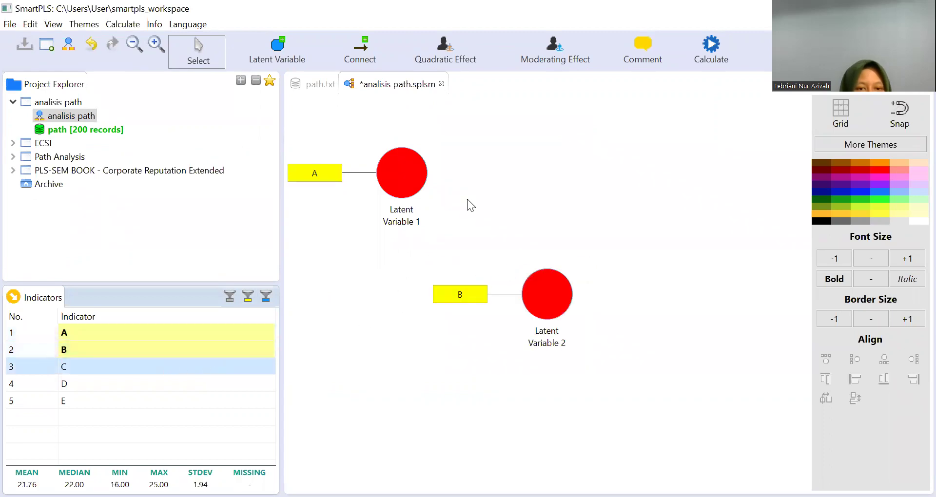
{"action": "left_click_drag", "start_coordinate": [265, 366], "coordinate": [606, 111]}
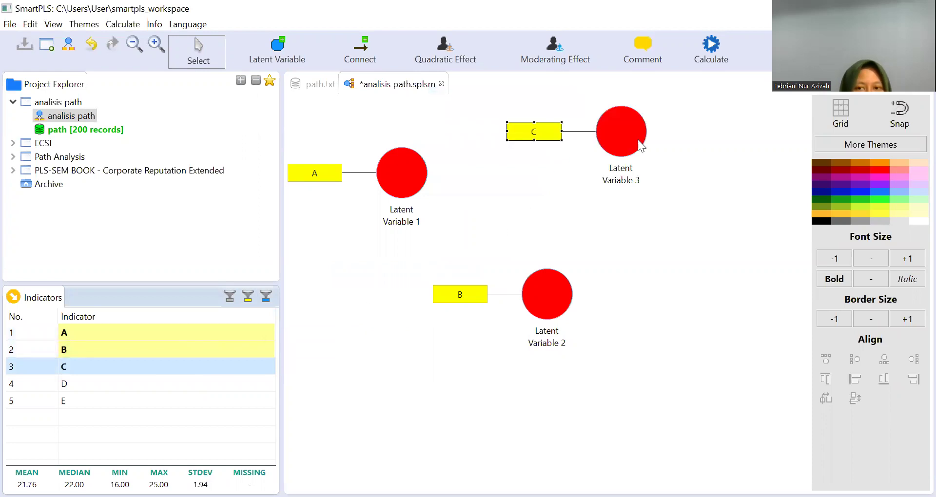
{"action": "left_click_drag", "start_coordinate": [634, 138], "coordinate": [542, 134]}
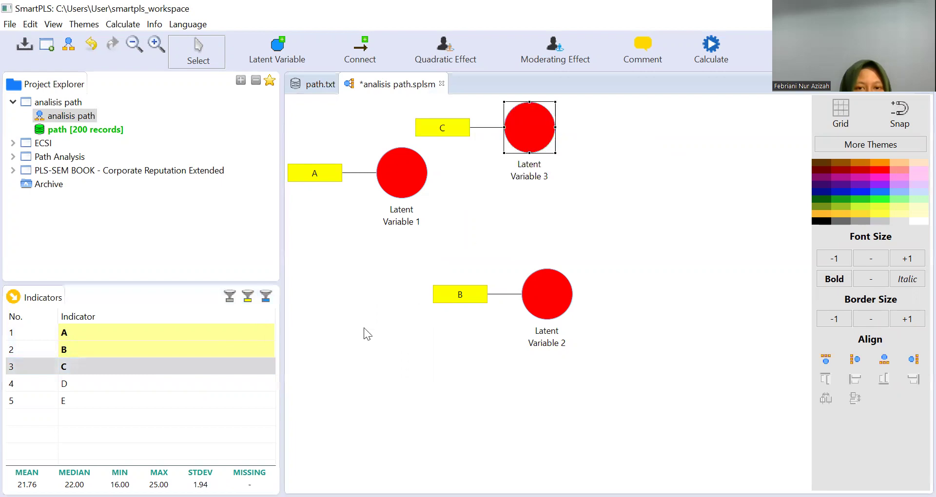
- Place indicator D as a latent variable and move it closer to the others, to the right between C and B
{"action": "left_click", "coordinate": [209, 382]}
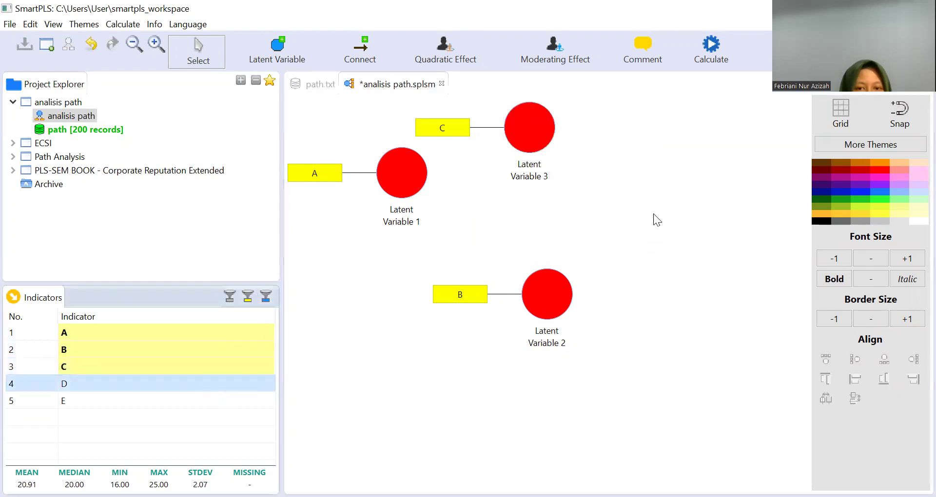
{"action": "left_click_drag", "start_coordinate": [237, 381], "coordinate": [717, 187]}
{"action": "double_click", "coordinate": [746, 223]}
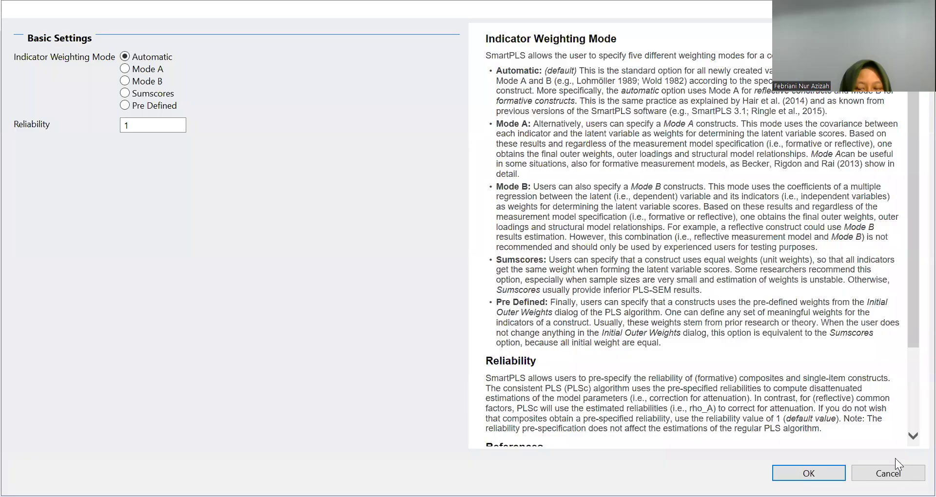
{"action": "left_click", "coordinate": [890, 471]}
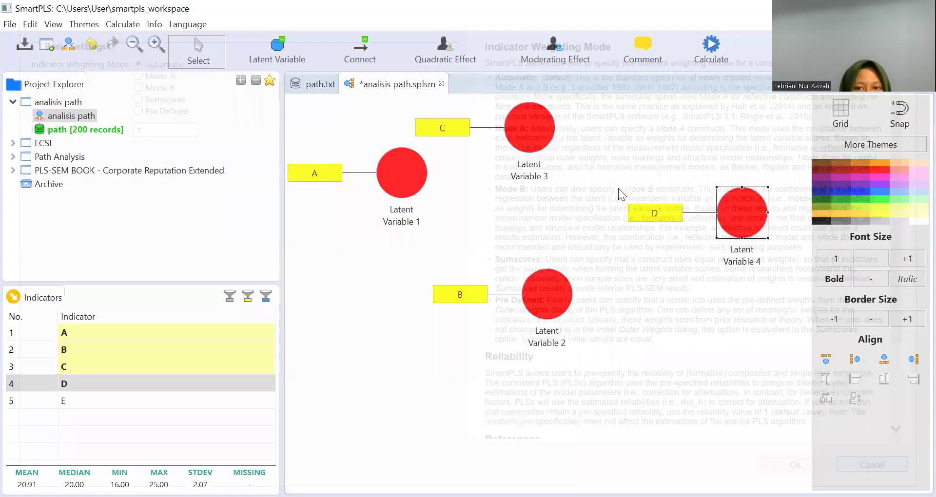
{"action": "left_click_drag", "start_coordinate": [736, 214], "coordinate": [625, 180]}
- Place indicator E as a latent variable to the right of D, and move variables B and C slightly up and to the left
{"action": "left_click_drag", "start_coordinate": [240, 402], "coordinate": [793, 205]}
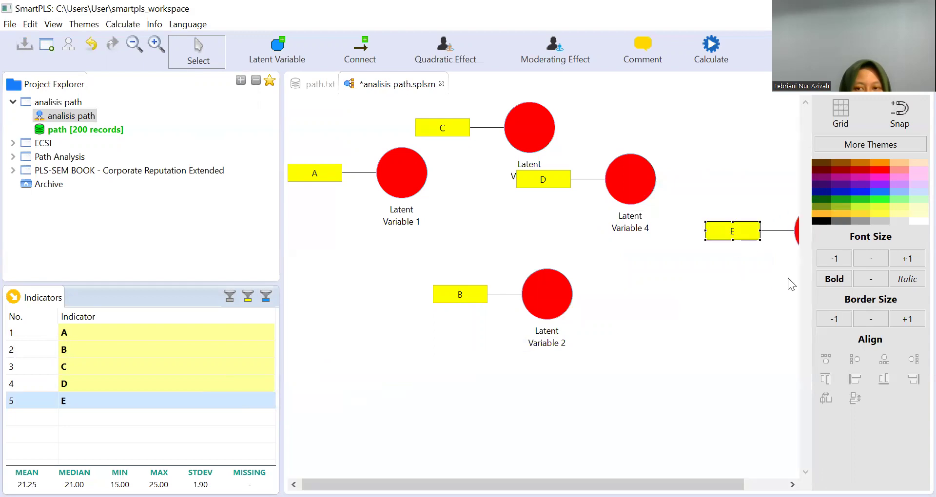
{"action": "left_click_drag", "start_coordinate": [543, 285], "coordinate": [515, 230]}
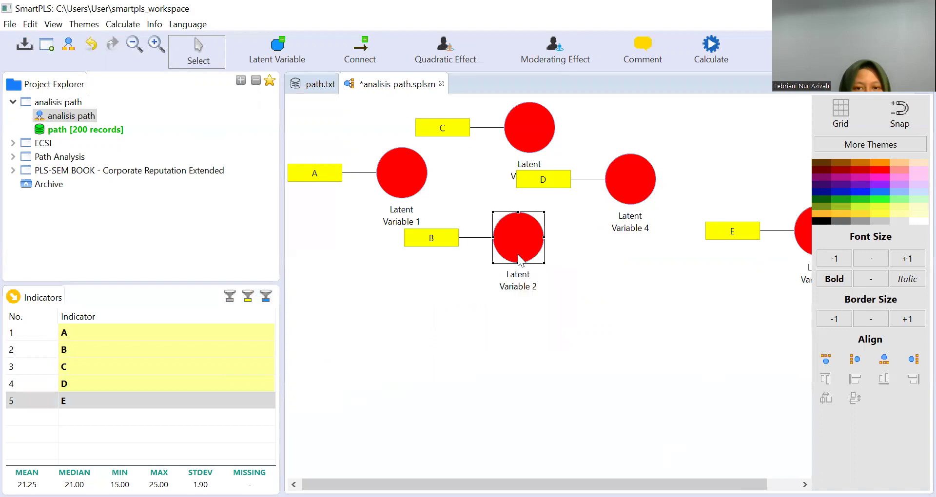
{"action": "left_click_drag", "start_coordinate": [526, 115], "coordinate": [518, 102]}
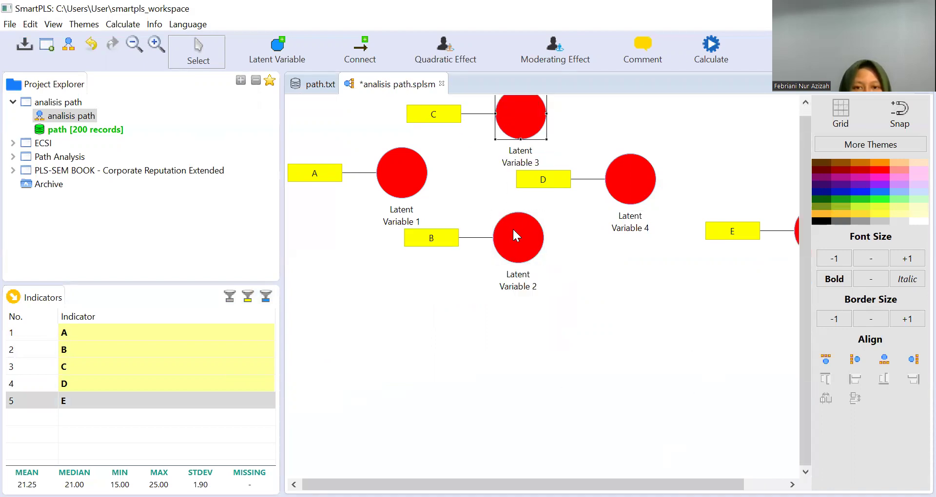
- Rearrange the latent variables by spreading B and C further apart vertically, shifting D slightly right, and moving E up and left, level with D
{"action": "left_click_drag", "start_coordinate": [514, 227], "coordinate": [523, 260]}
{"action": "left_click_drag", "start_coordinate": [531, 131], "coordinate": [527, 110]}
{"action": "left_click", "coordinate": [631, 184]}
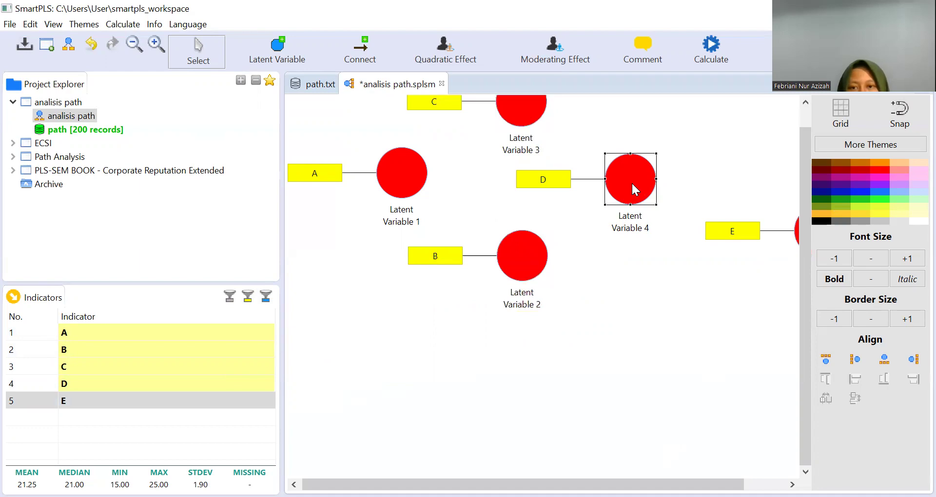
{"action": "double_click", "coordinate": [634, 183]}
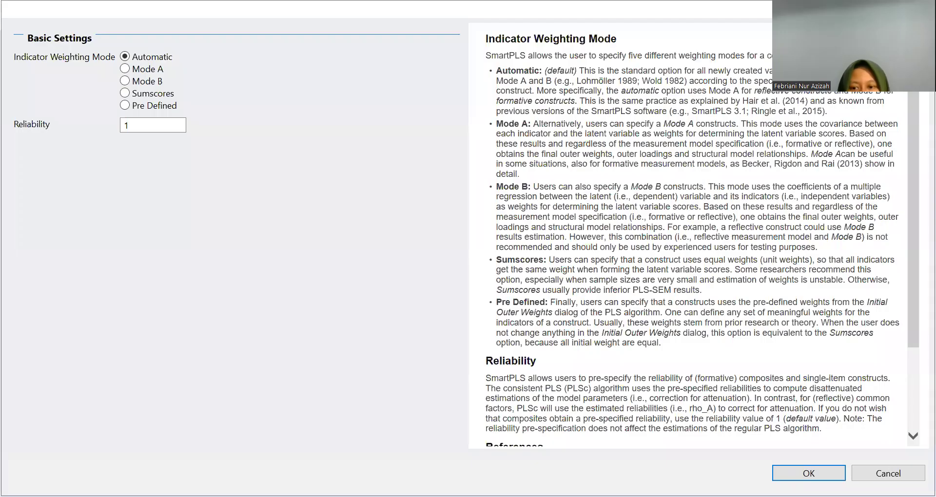
{"action": "left_click", "coordinate": [888, 472]}
{"action": "left_click_drag", "start_coordinate": [639, 189], "coordinate": [648, 185]}
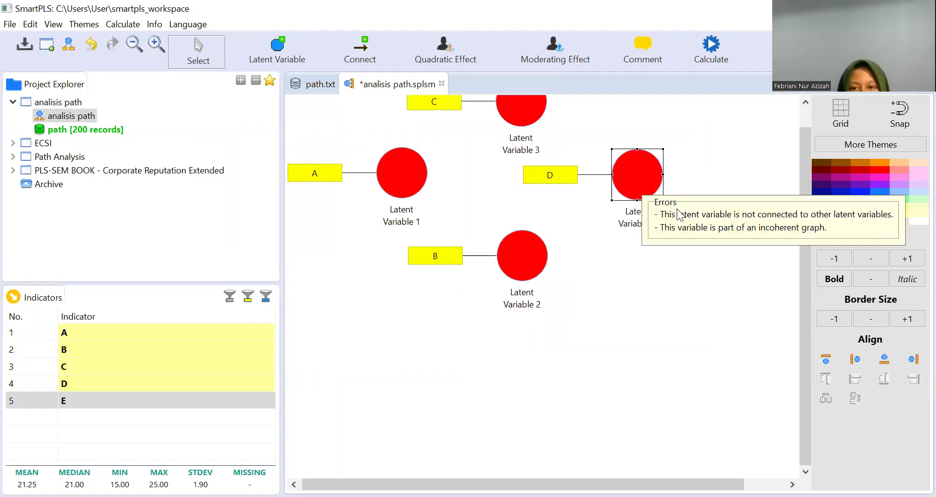
{"action": "left_click", "coordinate": [798, 237]}
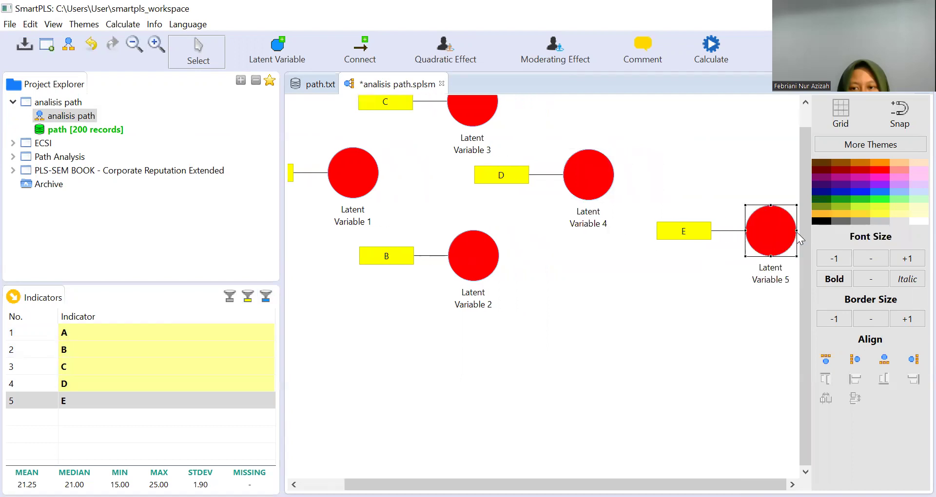
{"action": "left_click_drag", "start_coordinate": [774, 234], "coordinate": [720, 179]}
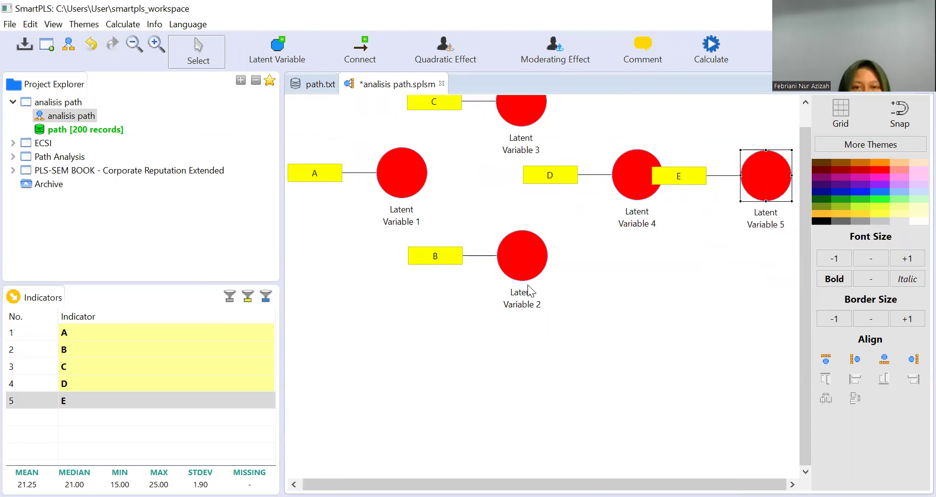
- Select all five latent variables on the canvas and hide their indicators
{"action": "scroll", "coordinate": [808, 442], "scroll_direction": "up", "scroll_amount": 1}
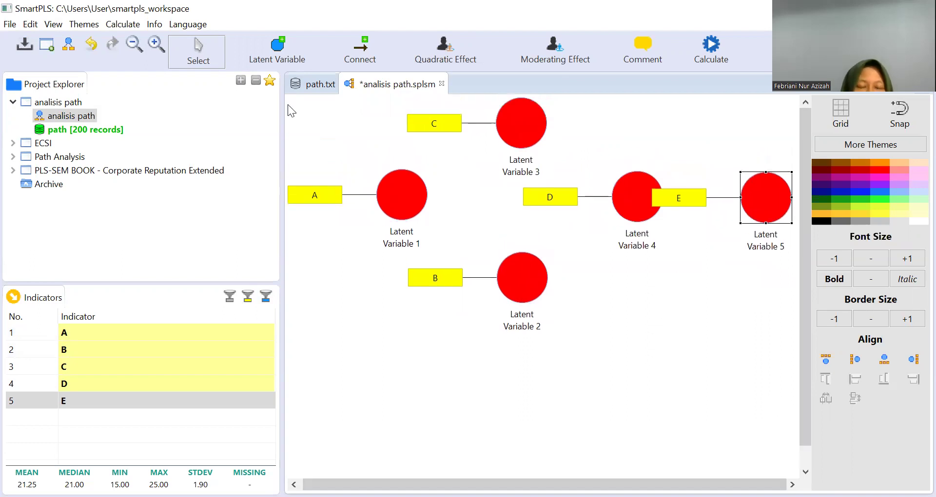
{"action": "left_click_drag", "start_coordinate": [289, 96], "coordinate": [793, 352]}
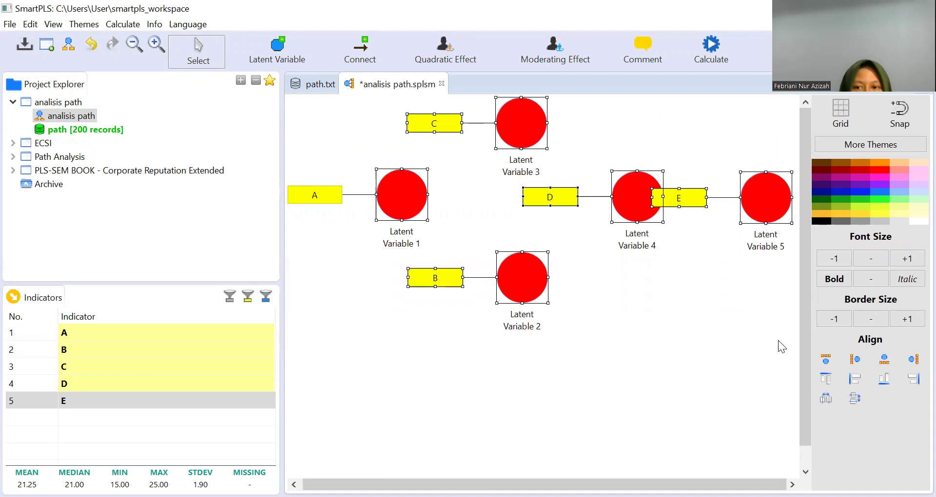
{"action": "right_click", "coordinate": [482, 177]}
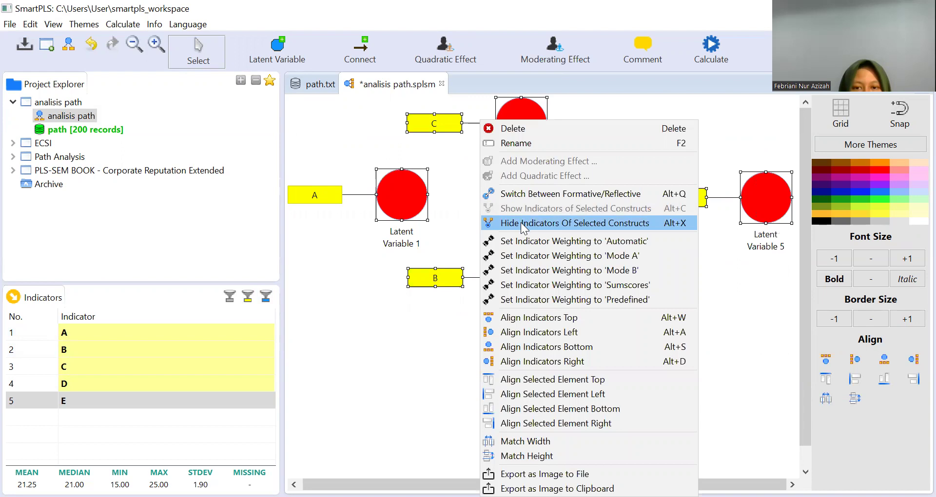
{"action": "left_click", "coordinate": [521, 222]}
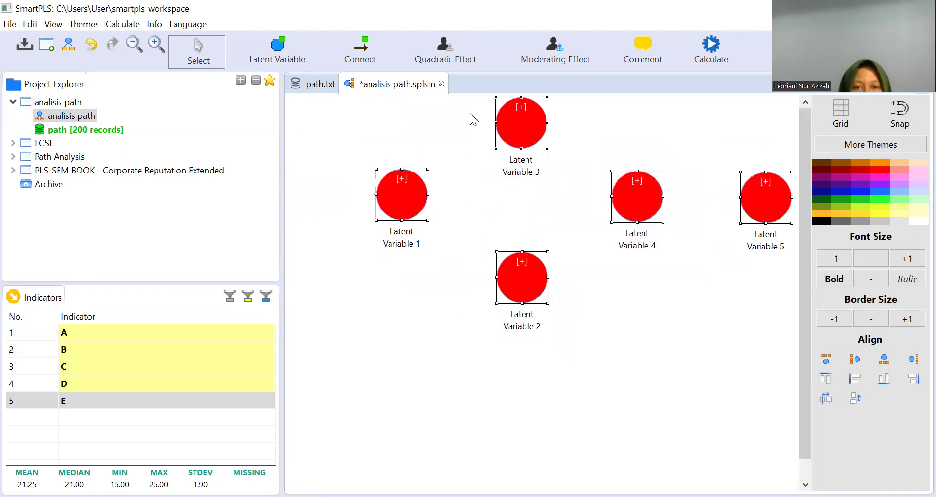
- Connect Latent Variable 1 to Latent Variables 3 and 2, and Latent Variable 2 to Latent Variable 3
{"action": "left_click", "coordinate": [348, 59]}
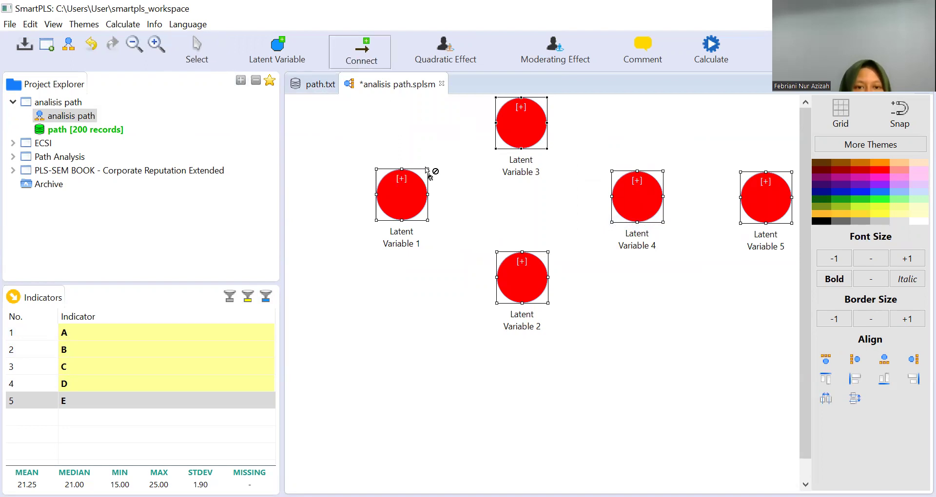
{"action": "left_click", "coordinate": [411, 186]}
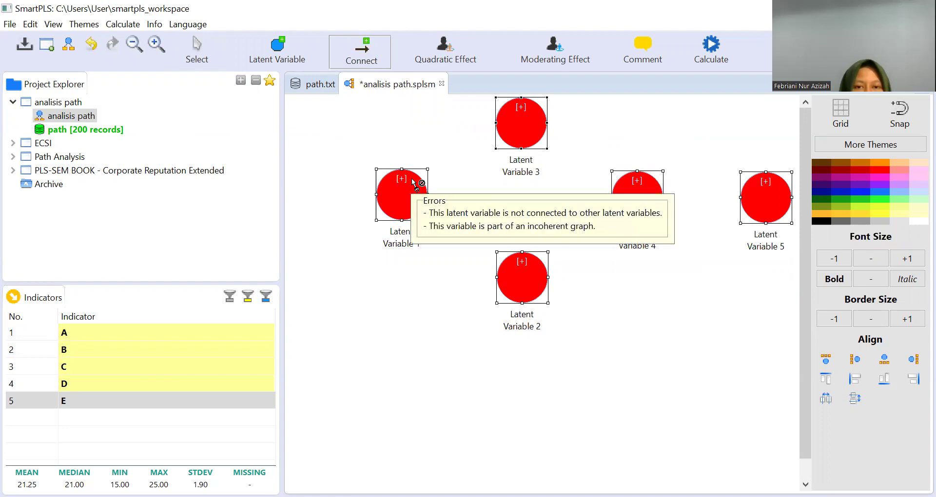
{"action": "left_click", "coordinate": [510, 130]}
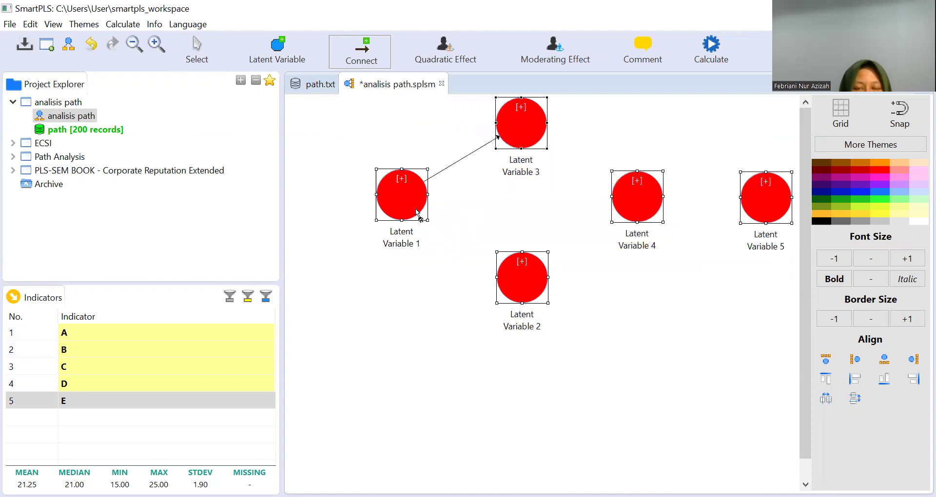
{"action": "left_click", "coordinate": [417, 212]}
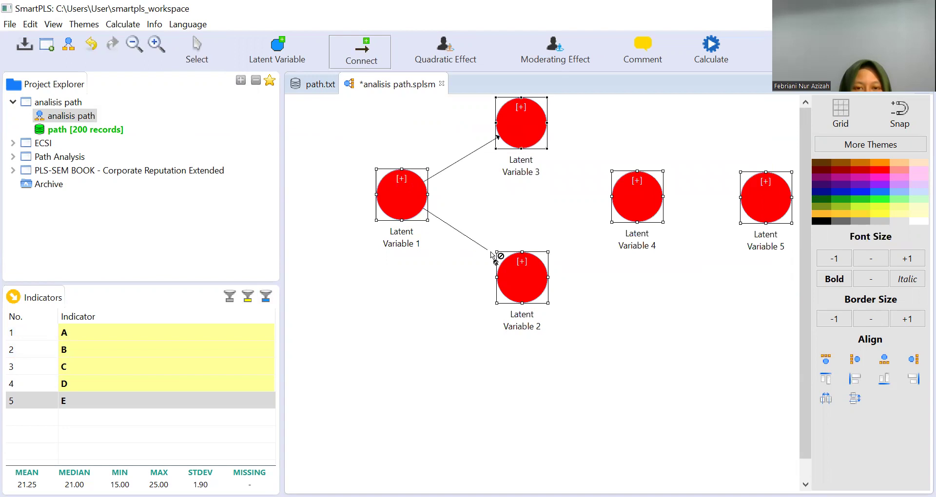
{"action": "left_click", "coordinate": [509, 274]}
{"action": "left_click", "coordinate": [511, 273]}
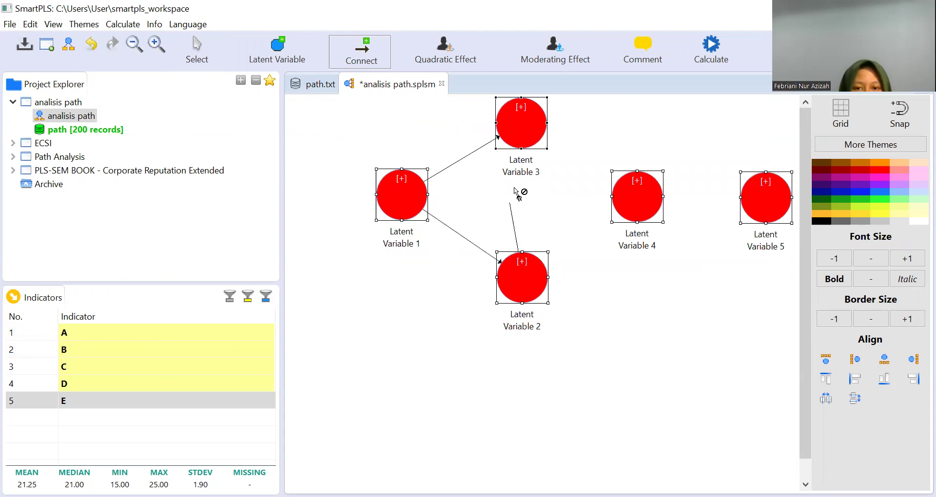
{"action": "left_click", "coordinate": [522, 139]}
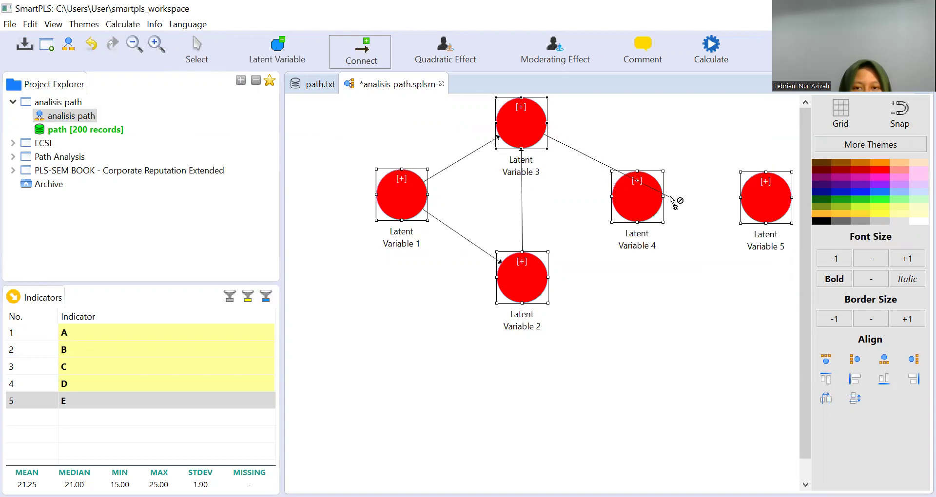
- Connect Latent Variables 3 and 2 to Latent Variable 4, and Latent Variable 4 to Latent Variable 5
{"action": "left_click", "coordinate": [636, 194]}
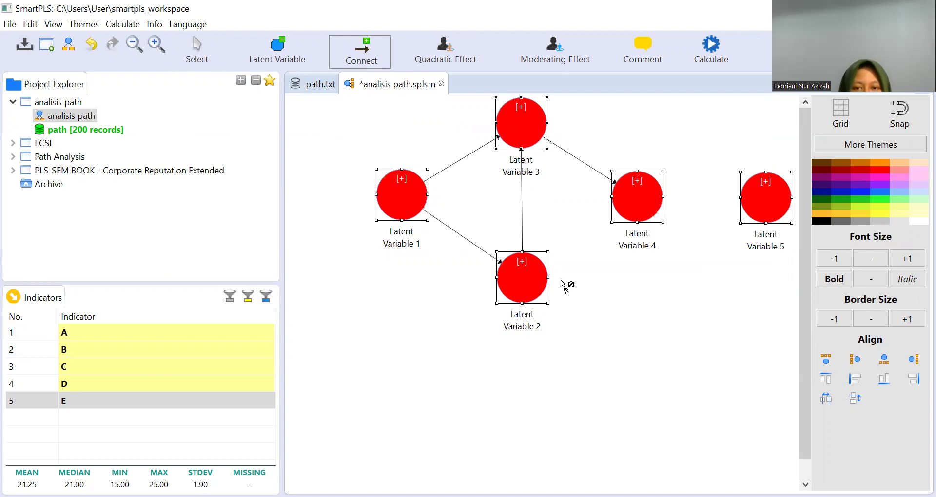
{"action": "left_click", "coordinate": [544, 279]}
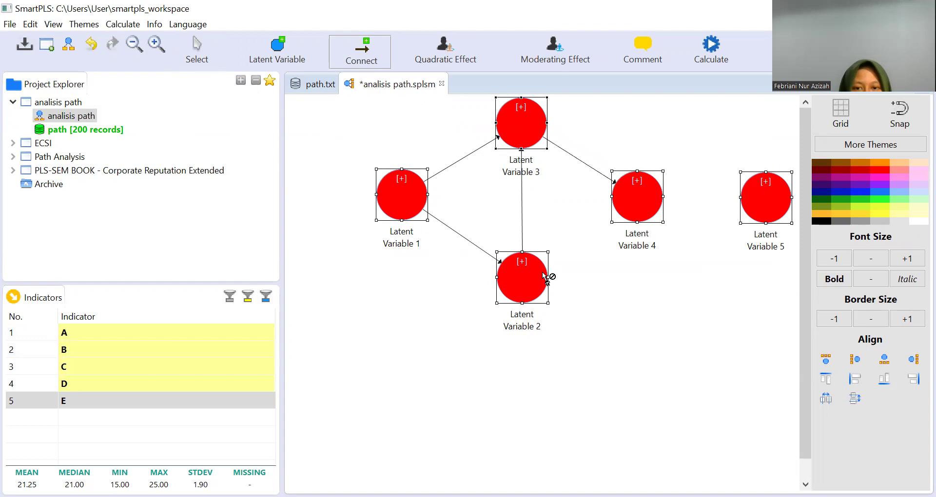
{"action": "left_click", "coordinate": [625, 203]}
{"action": "left_click", "coordinate": [661, 200]}
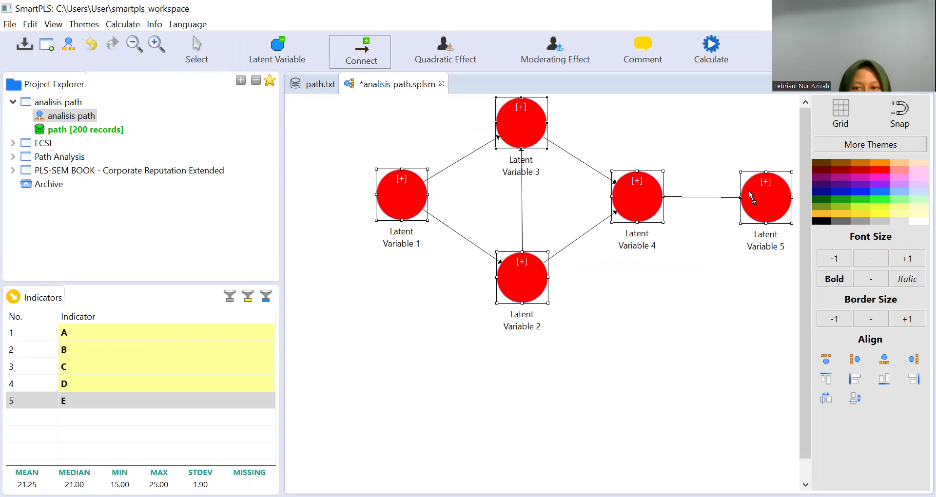
{"action": "left_click", "coordinate": [751, 198]}
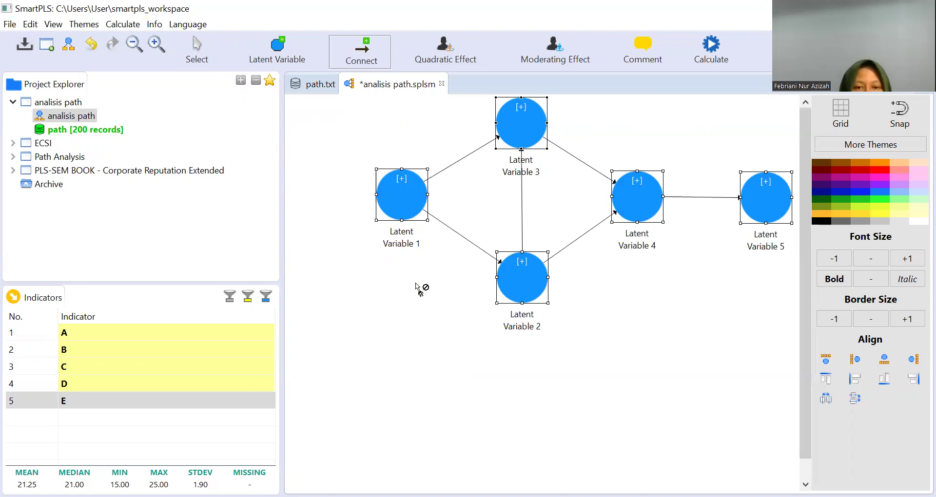
{"action": "key", "text": "Escape"}
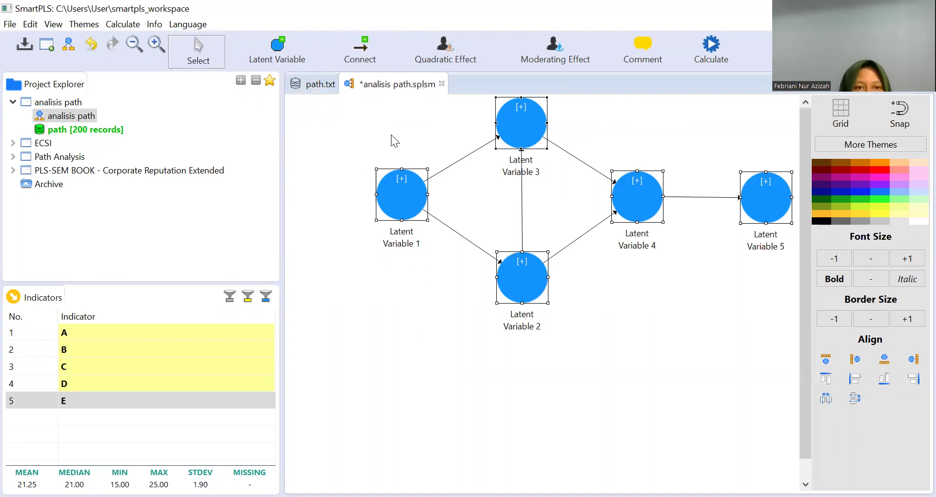
- Rename Latent Variable 1 as A in both the model and the reports
{"action": "left_click", "coordinate": [405, 188]}
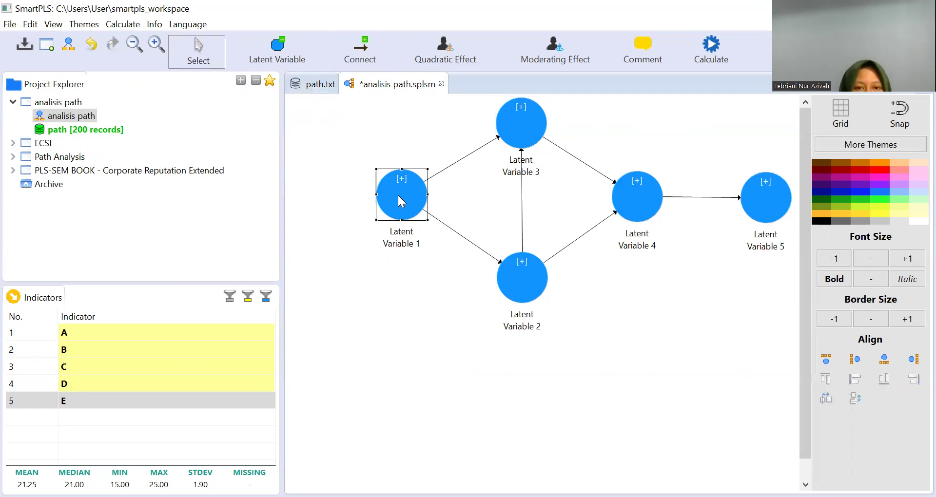
{"action": "right_click", "coordinate": [398, 194]}
{"action": "left_click", "coordinate": [444, 145]}
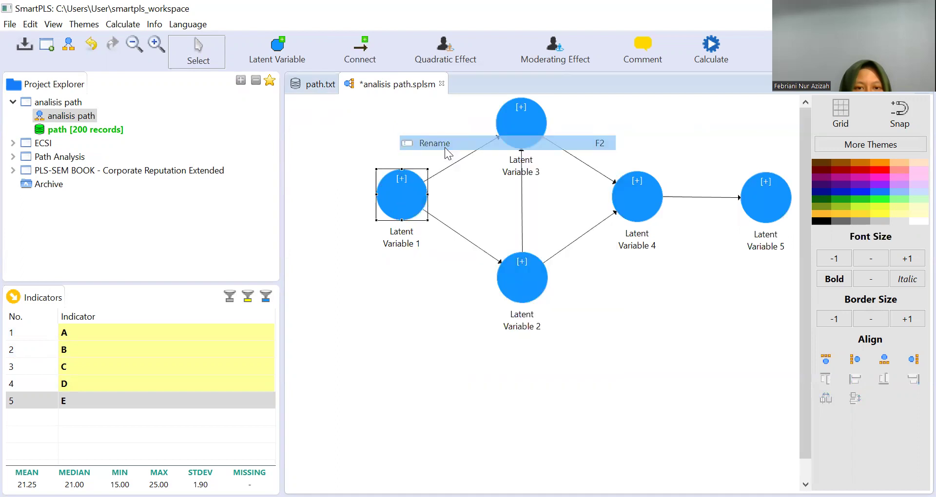
{"action": "type", "text": "A"}
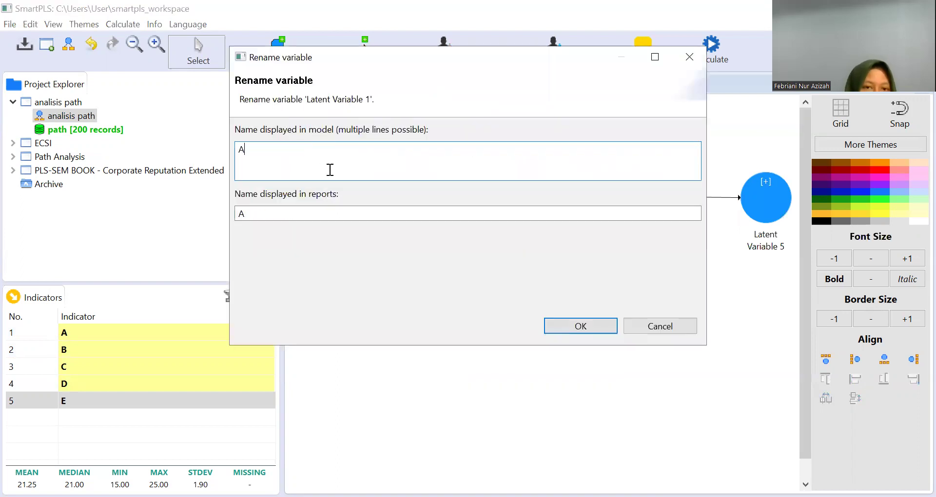
{"action": "left_click", "coordinate": [606, 328]}
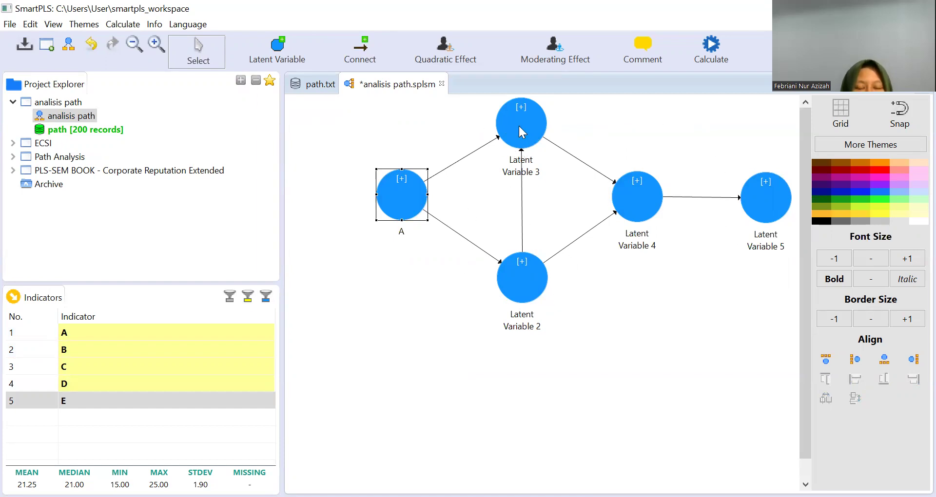
- Rename Latent Variable 2, the lower circle in the model, as B
{"action": "left_click", "coordinate": [525, 285]}
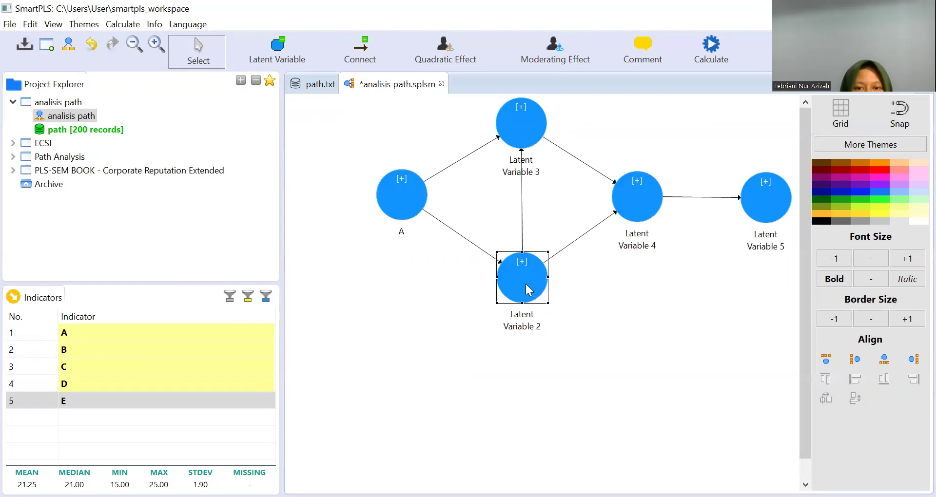
{"action": "right_click", "coordinate": [525, 285]}
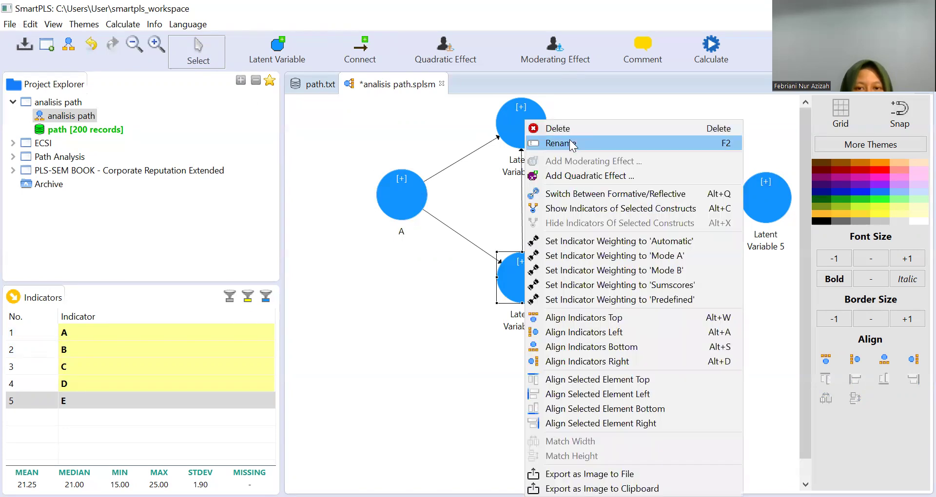
{"action": "left_click", "coordinate": [570, 142]}
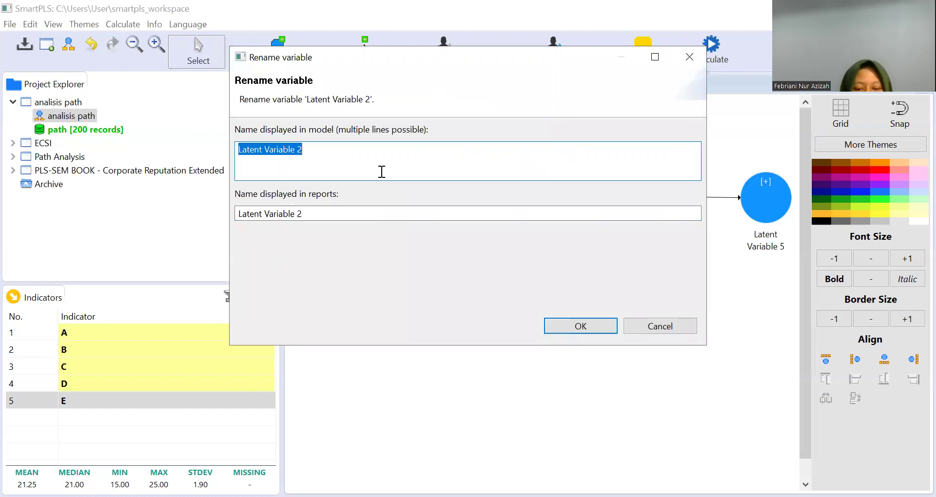
{"action": "type", "text": "B"}
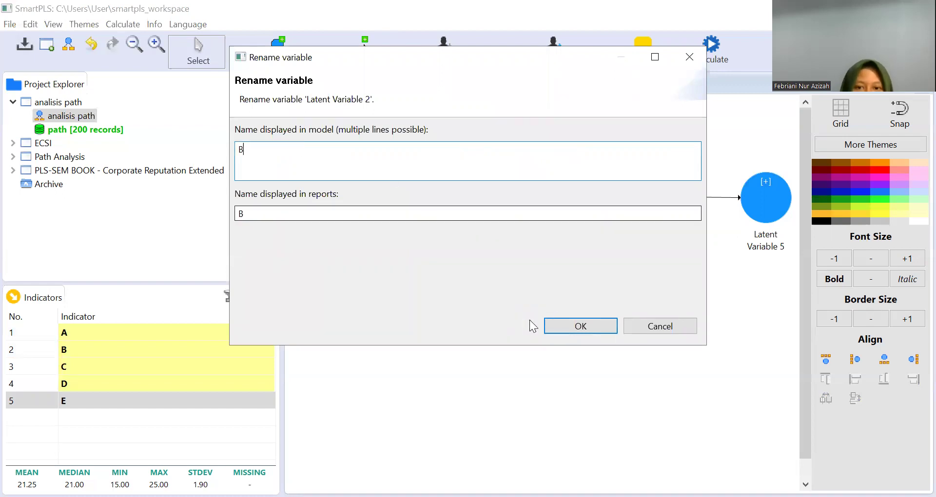
{"action": "key", "text": "Return"}
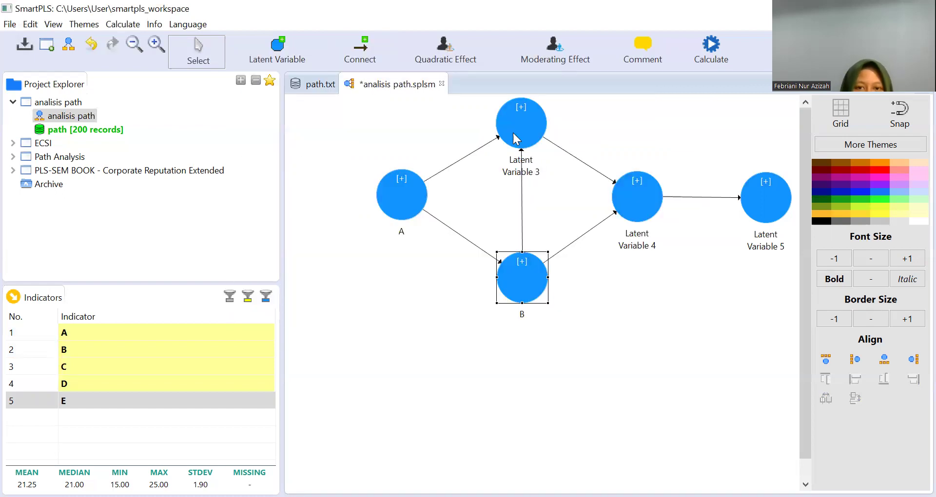
- Rename Latent Variable 3, the uppermost circle in the model, as C
{"action": "left_click", "coordinate": [519, 132]}
{"action": "right_click", "coordinate": [520, 132]}
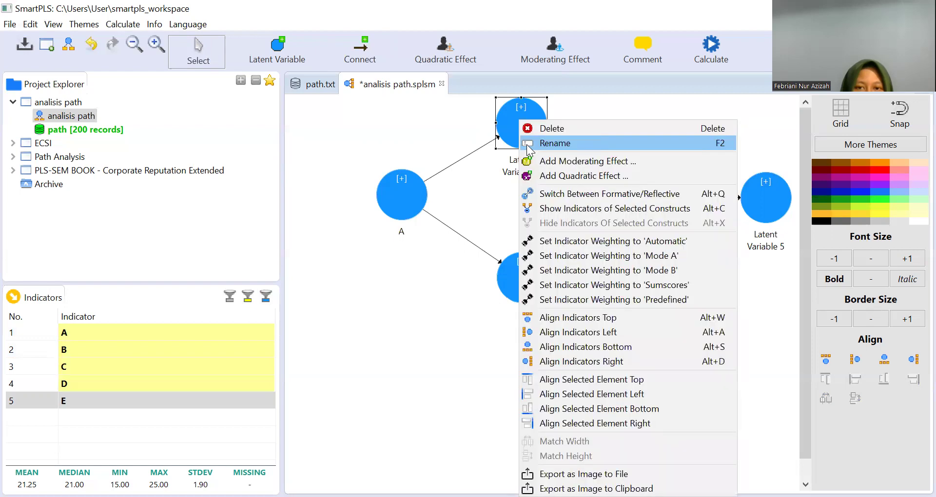
{"action": "left_click", "coordinate": [528, 145]}
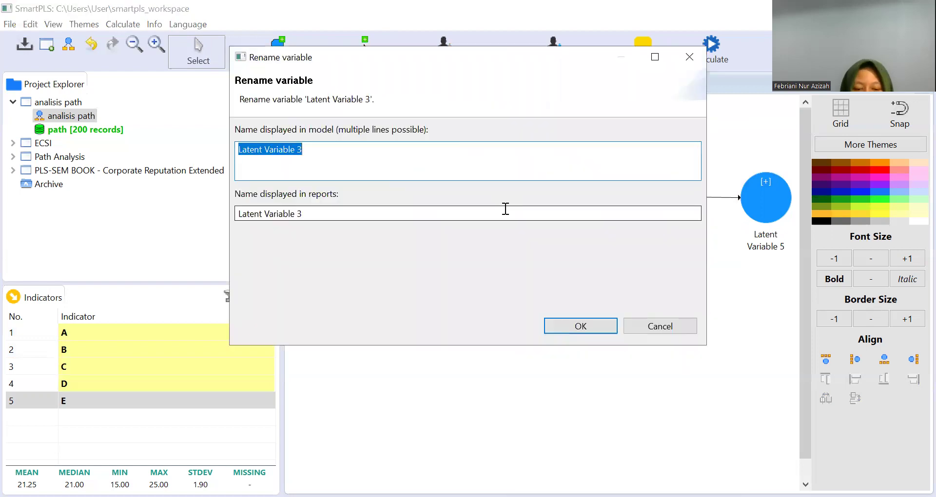
{"action": "type", "text": "C"}
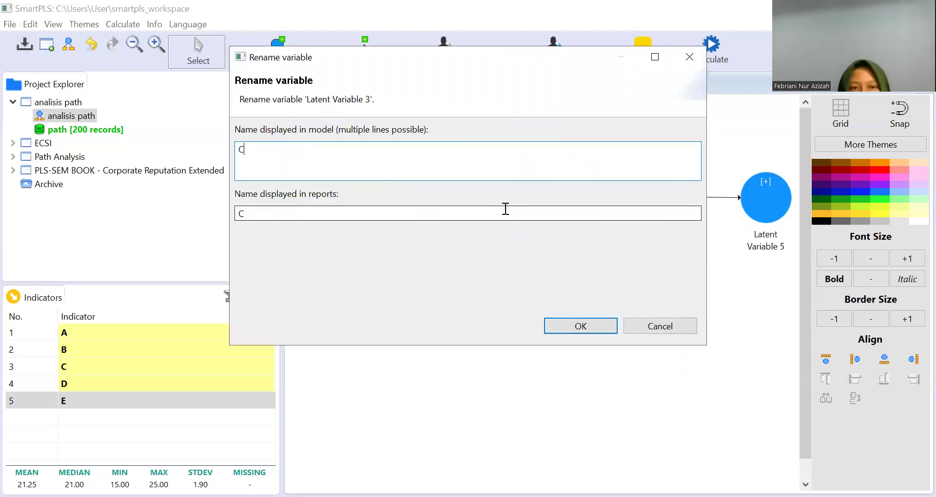
{"action": "left_click", "coordinate": [592, 326]}
- Rename Latent Variable 4, the target of the paths from B and C, as D
{"action": "left_click", "coordinate": [636, 202]}
{"action": "right_click", "coordinate": [636, 202]}
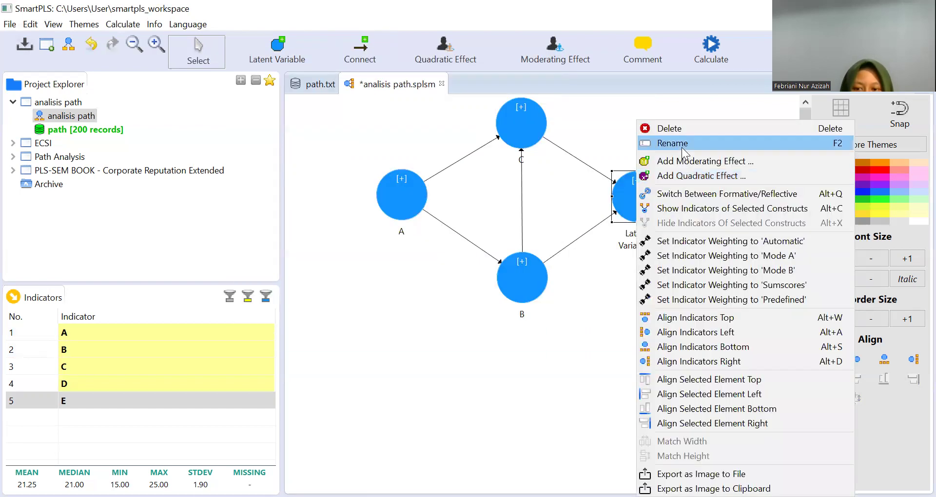
{"action": "key", "text": "Return"}
{"action": "type", "text": "D"}
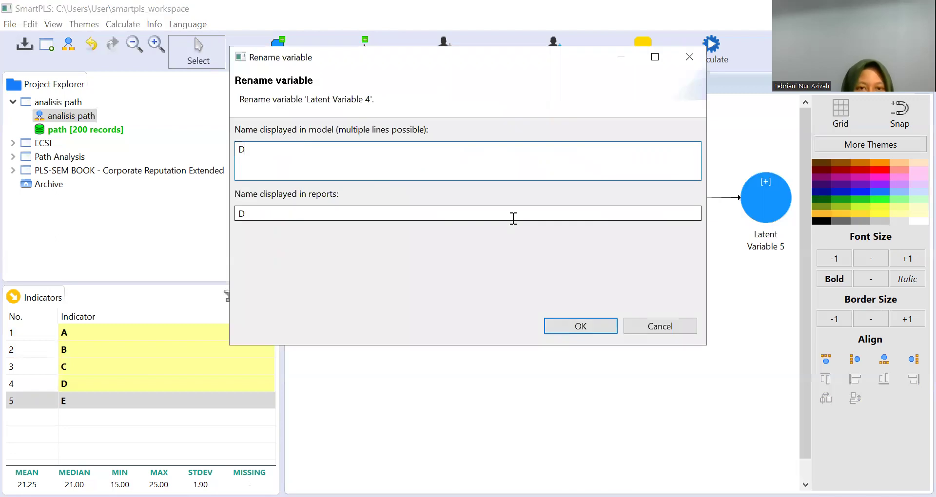
{"action": "left_click", "coordinate": [581, 326]}
- Rename Latent Variable 5, the target of the path from D, as E in both the model and the reports
{"action": "left_click", "coordinate": [756, 197]}
{"action": "right_click", "coordinate": [756, 198]}
{"action": "left_click", "coordinate": [758, 147]}
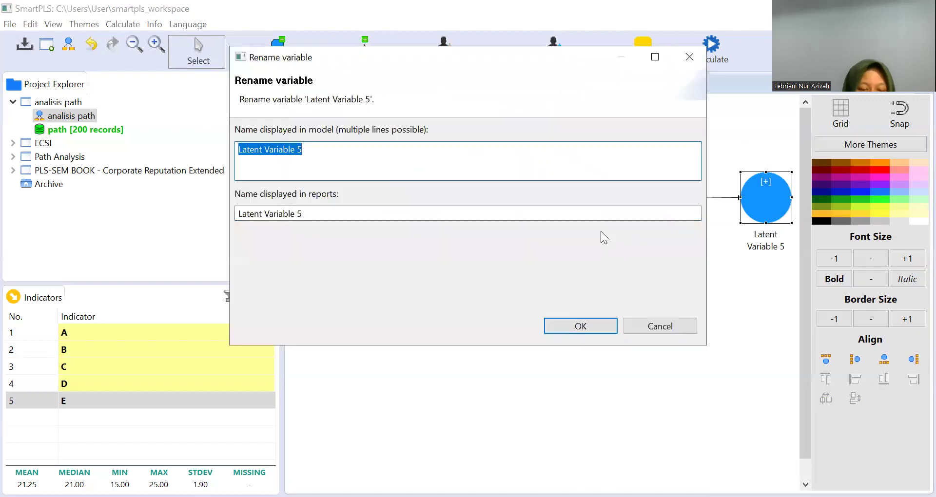
{"action": "type", "text": "E"}
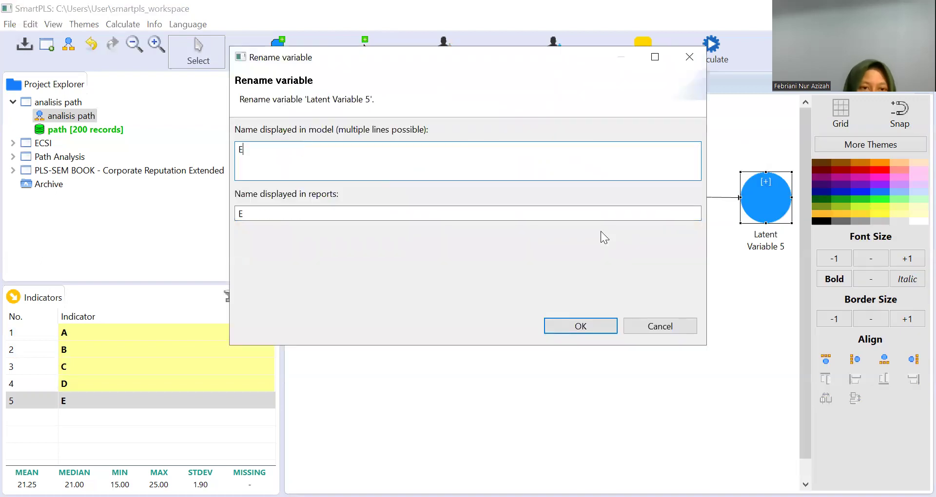
{"action": "left_click", "coordinate": [581, 326]}
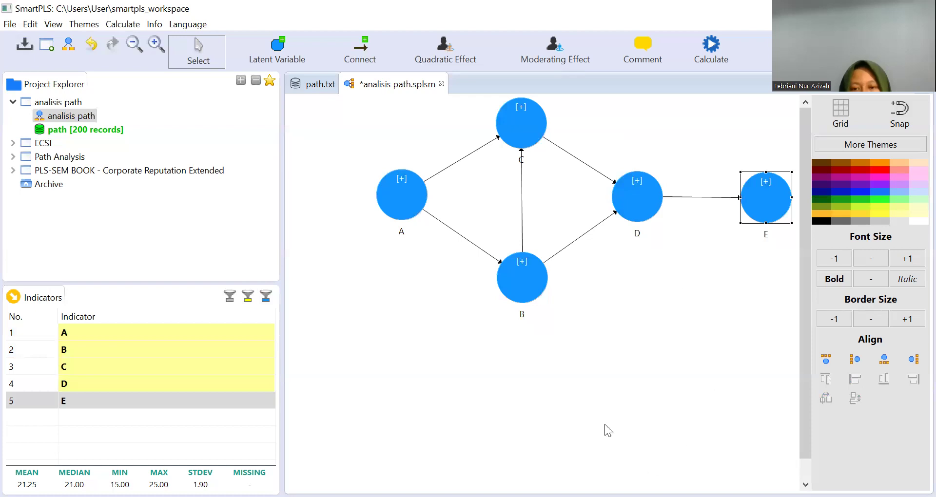
- Nudge circle C slightly so that it lines up vertically above circle B, and deselect it
{"action": "left_click", "coordinate": [528, 134]}
{"action": "left_click_drag", "start_coordinate": [528, 134], "coordinate": [529, 132]}
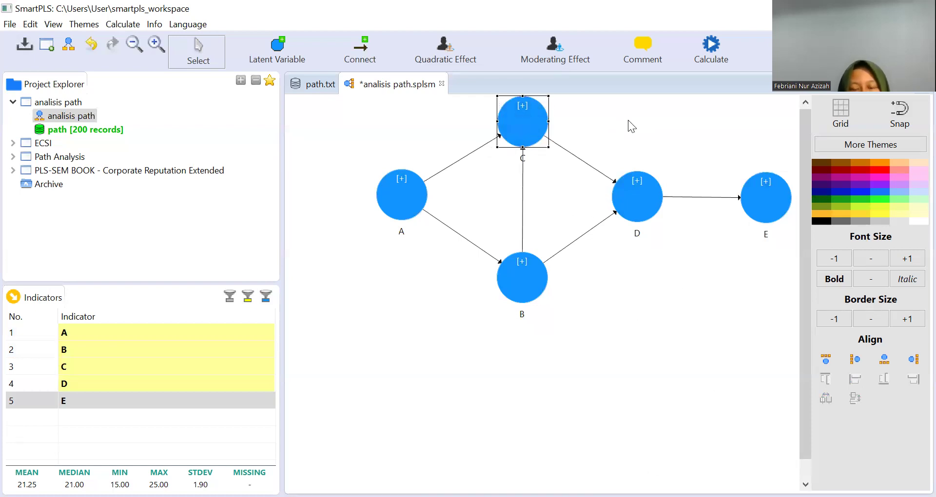
{"action": "left_click", "coordinate": [683, 134]}
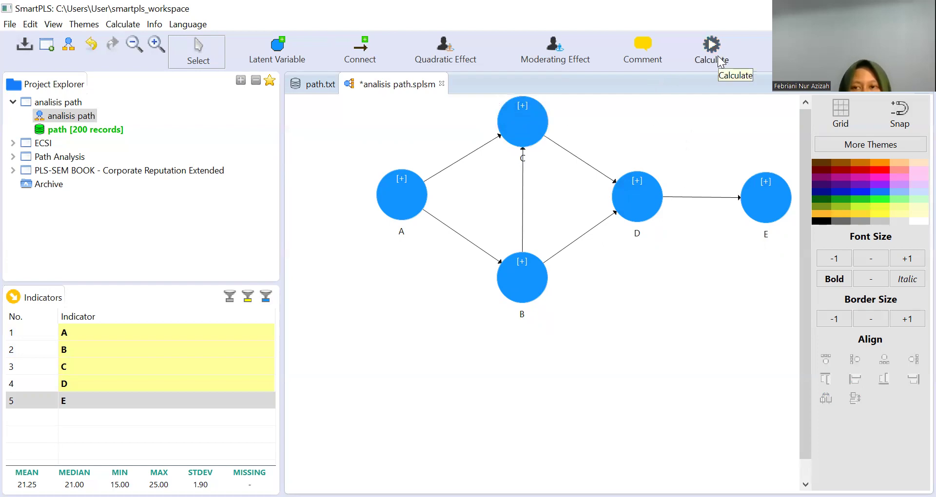
- Run the PLS Algorithm with the Path weighting scheme, 300 maximum iterations and stop criterion 7, opening the full report
{"action": "left_click", "coordinate": [719, 61]}
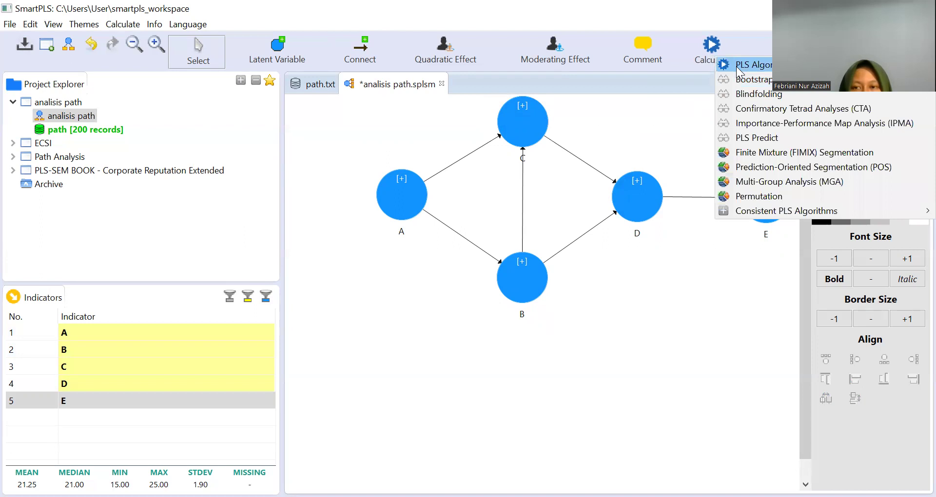
{"action": "left_click", "coordinate": [736, 66]}
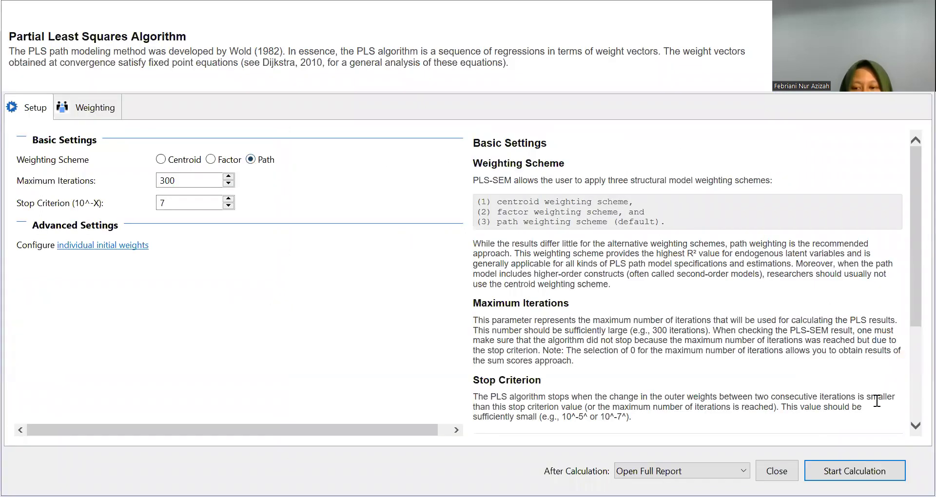
{"action": "left_click", "coordinate": [855, 471]}
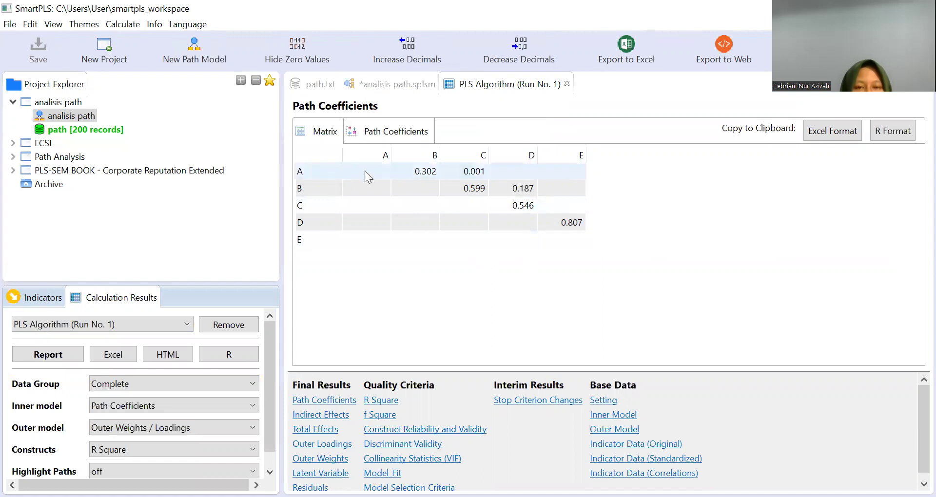
- Examine the path coefficients as chart and matrix, and compare the total indirect effects with the specific indirect effects, showing full path names
{"action": "left_click", "coordinate": [378, 137]}
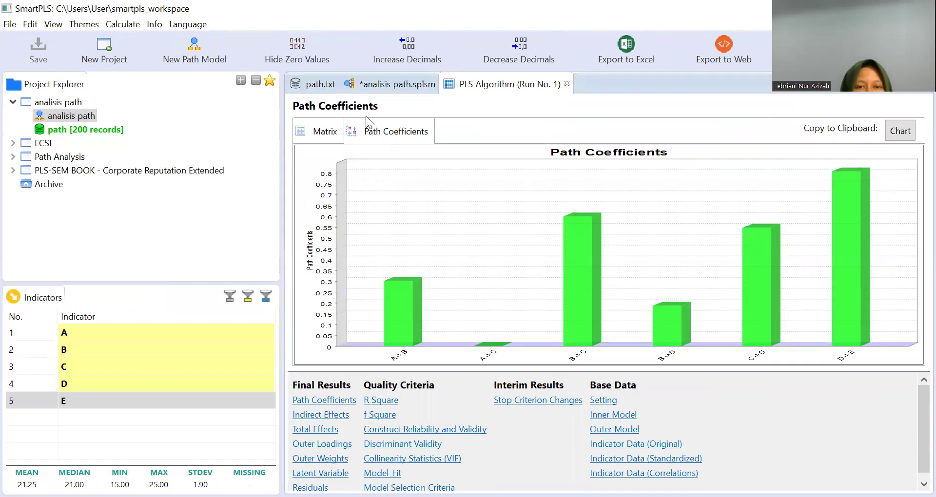
{"action": "left_click", "coordinate": [330, 140]}
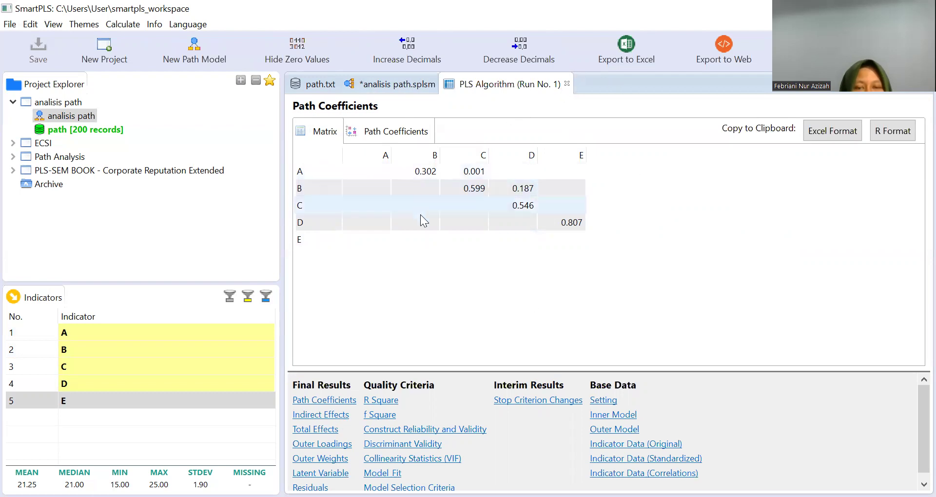
{"action": "left_click", "coordinate": [337, 417]}
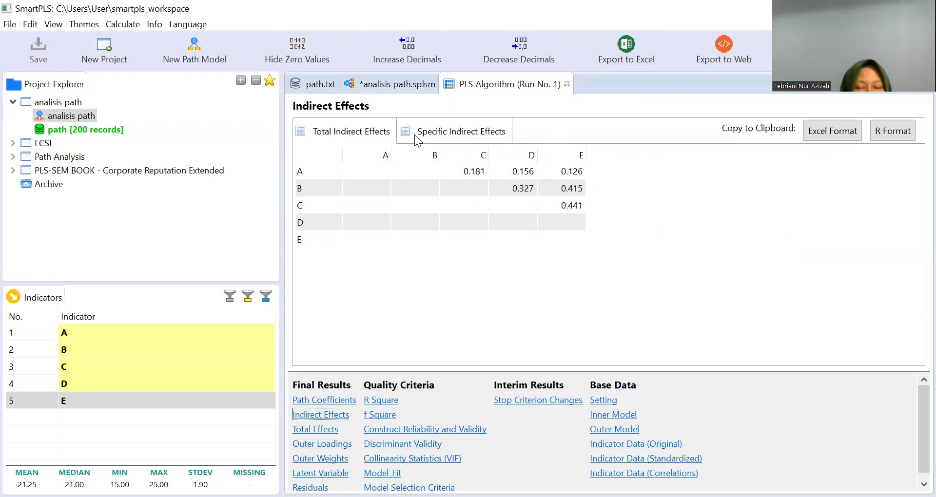
{"action": "left_click", "coordinate": [454, 136]}
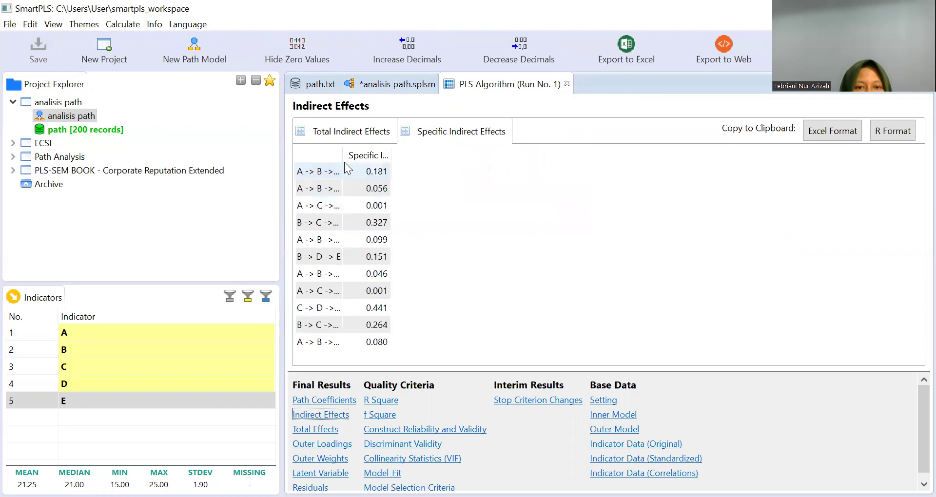
{"action": "left_click_drag", "start_coordinate": [342, 156], "coordinate": [414, 161]}
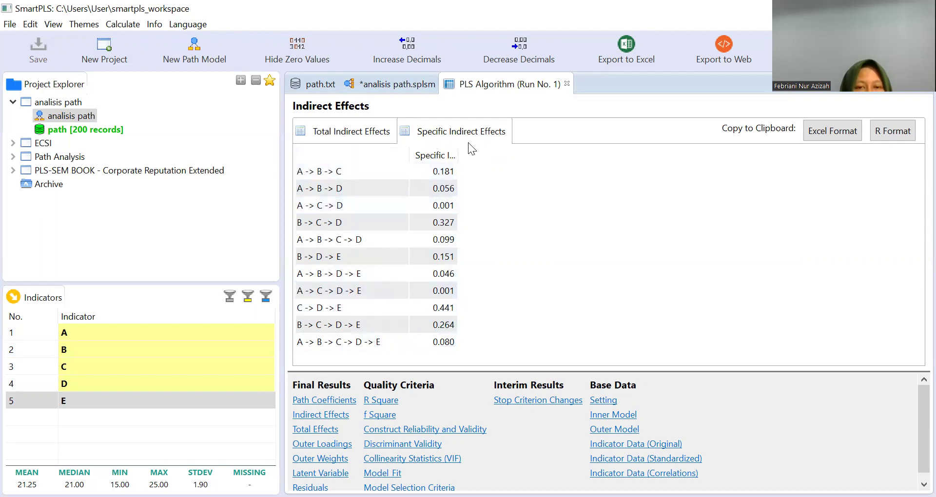
{"action": "left_click", "coordinate": [354, 136]}
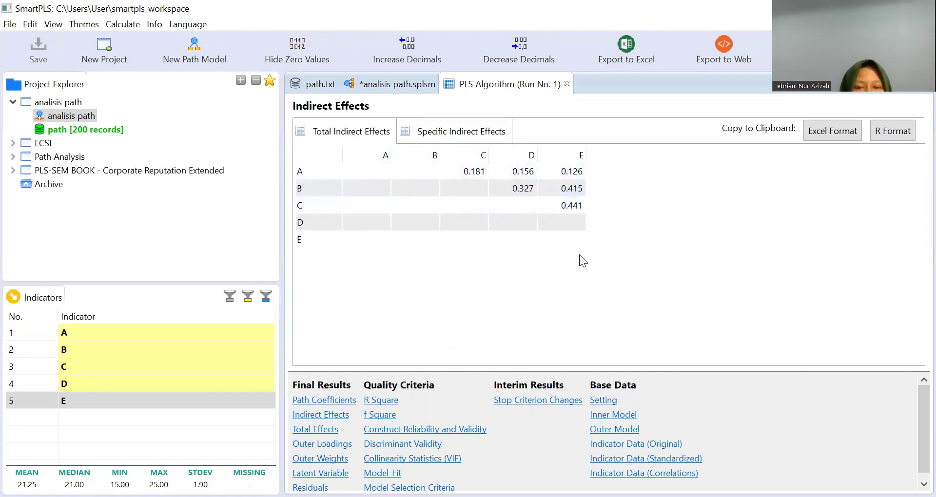
{"action": "left_click", "coordinate": [444, 139]}
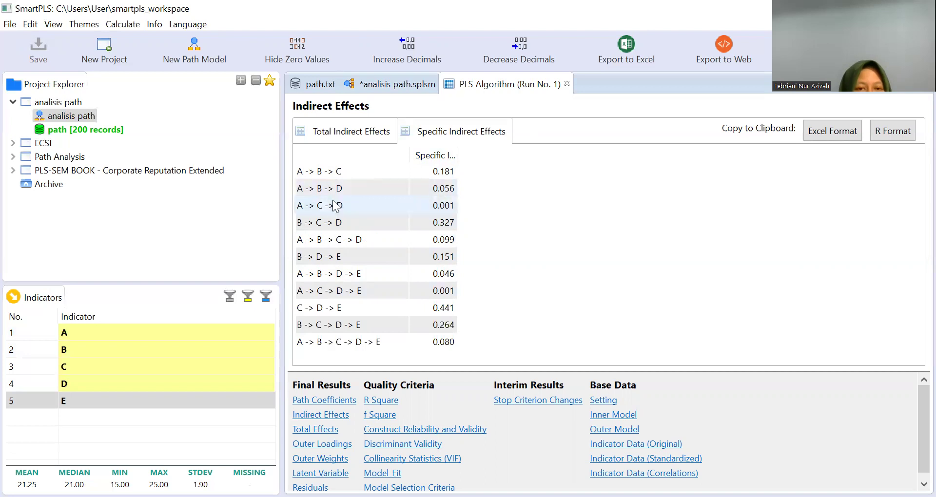
{"action": "left_click", "coordinate": [363, 139]}
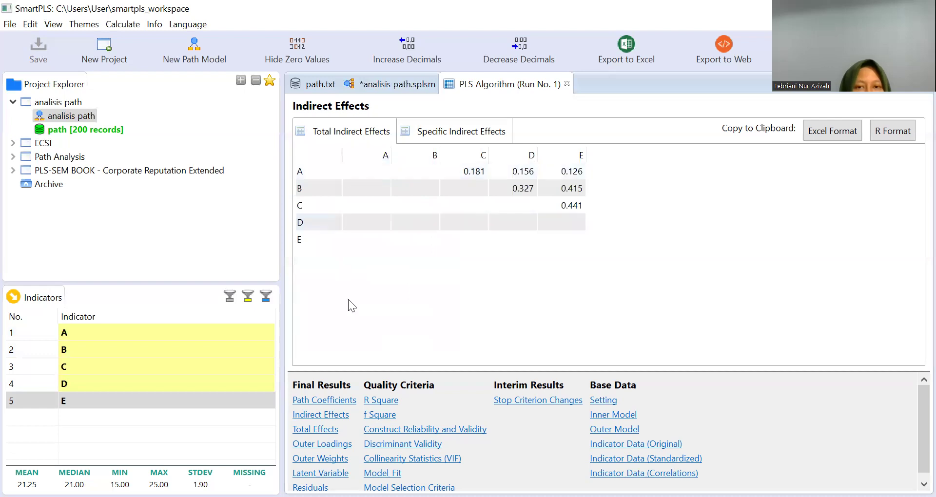
{"action": "left_click", "coordinate": [447, 138]}
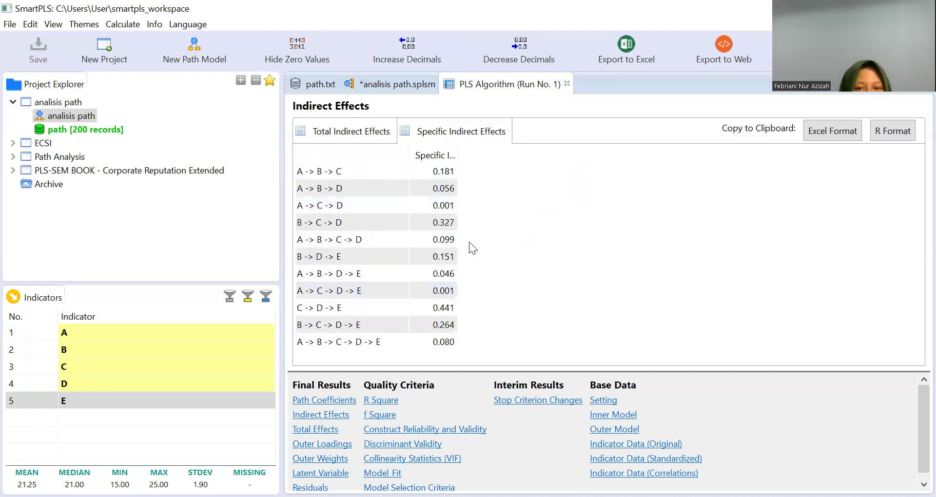
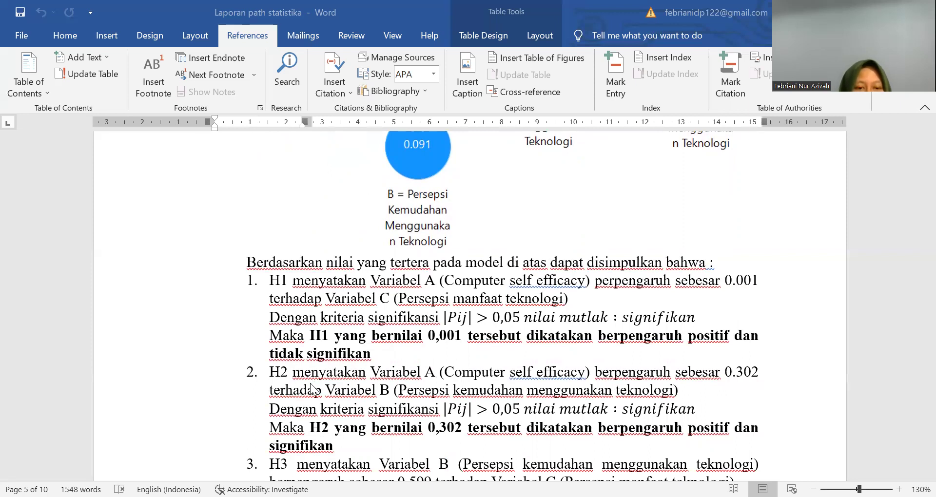
- In the Word report Laporan path statistika, read the significance conclusions for hypotheses H1 to H6
{"action": "scroll", "coordinate": [313, 388], "scroll_direction": "down", "scroll_amount": 2}
{"action": "scroll", "coordinate": [313, 391], "scroll_direction": "down", "scroll_amount": 1}
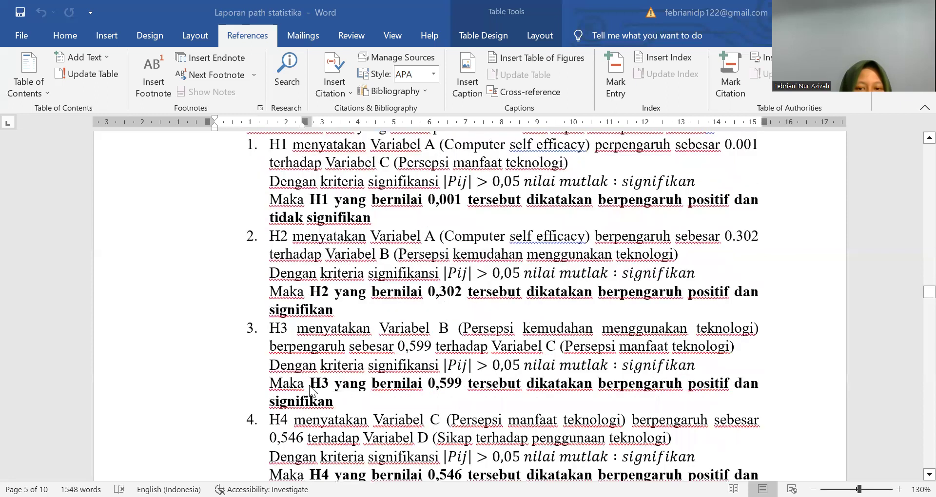
{"action": "scroll", "coordinate": [312, 391], "scroll_direction": "down", "scroll_amount": 2}
{"action": "scroll", "coordinate": [313, 391], "scroll_direction": "down", "scroll_amount": 1}
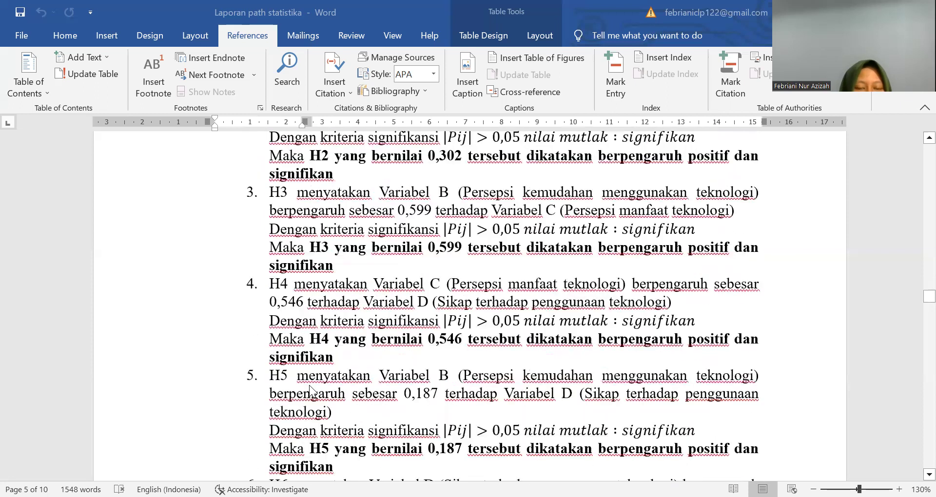
{"action": "scroll", "coordinate": [311, 390], "scroll_direction": "down", "scroll_amount": 2}
{"action": "scroll", "coordinate": [309, 386], "scroll_direction": "down", "scroll_amount": 1}
{"action": "scroll", "coordinate": [309, 386], "scroll_direction": "down", "scroll_amount": 1}
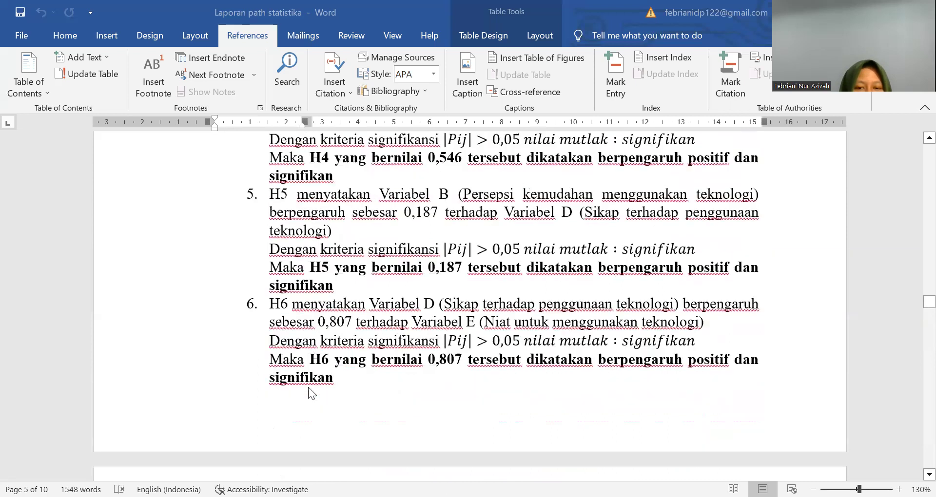
{"action": "scroll", "coordinate": [308, 386], "scroll_direction": "down", "scroll_amount": 1}
{"action": "scroll", "coordinate": [341, 346], "scroll_direction": "down", "scroll_amount": 4}
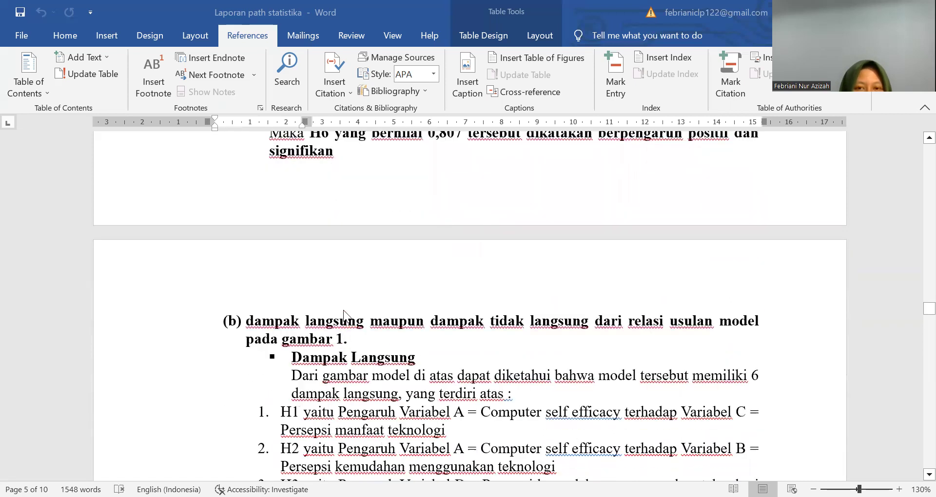
{"action": "scroll", "coordinate": [343, 310], "scroll_direction": "up", "scroll_amount": 10}
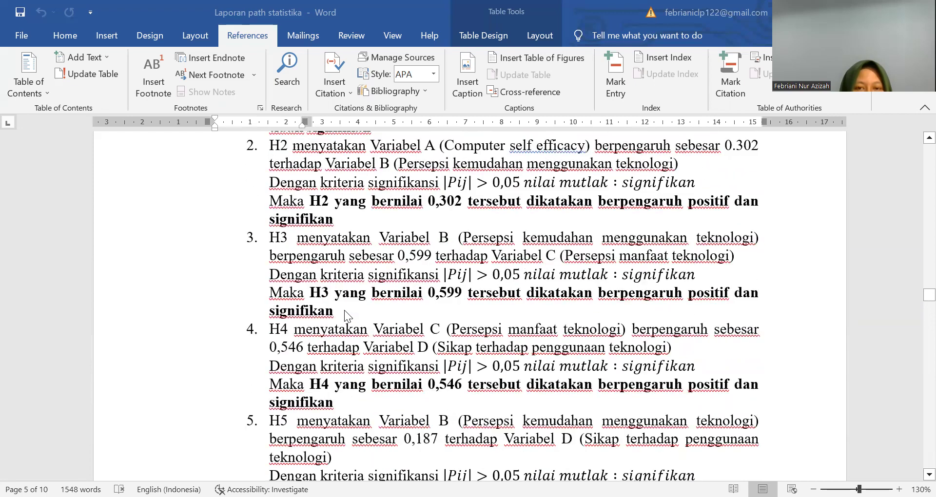
{"action": "scroll", "coordinate": [343, 312], "scroll_direction": "up", "scroll_amount": 2}
{"action": "scroll", "coordinate": [343, 312], "scroll_direction": "down", "scroll_amount": 9}
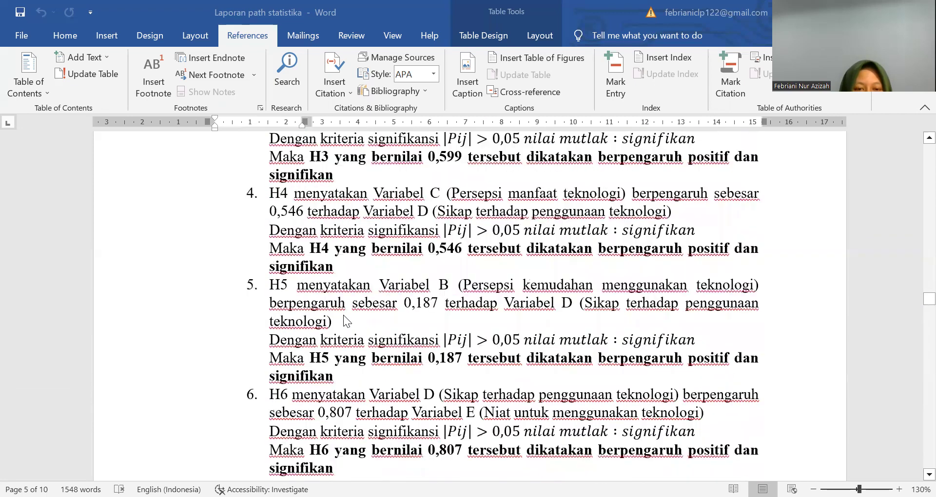
{"action": "scroll", "coordinate": [344, 317], "scroll_direction": "down", "scroll_amount": 3}
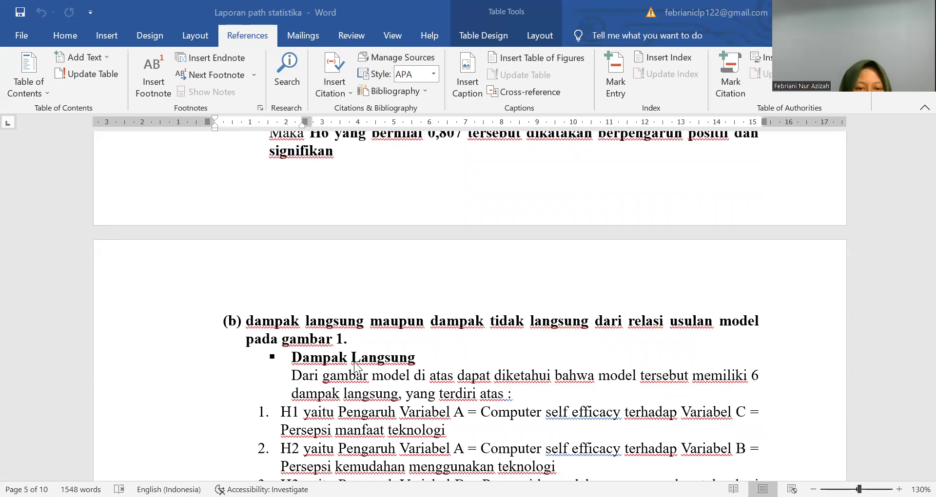
- Read the Dampak Langsung part of section (b), covering the direct effects H1 to H6 and their path coefficient matrix
{"action": "scroll", "coordinate": [337, 367], "scroll_direction": "down", "scroll_amount": 1}
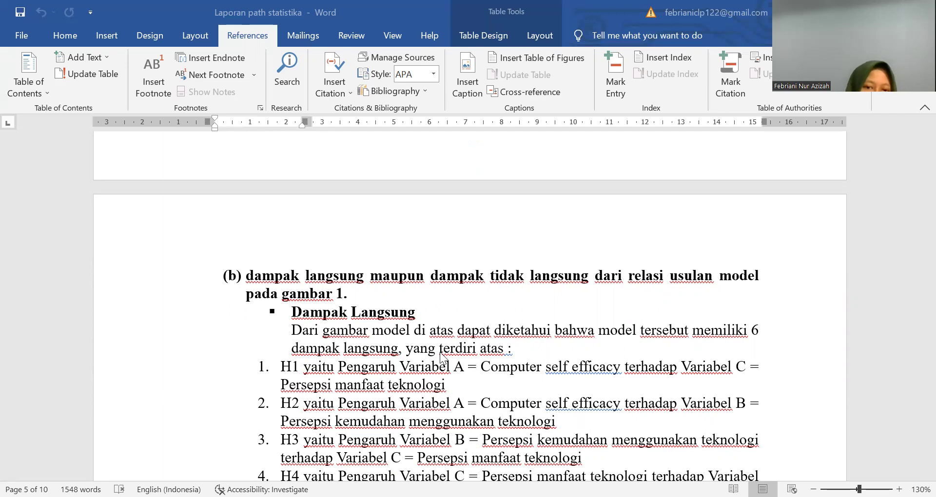
{"action": "scroll", "coordinate": [419, 365], "scroll_direction": "down", "scroll_amount": 3}
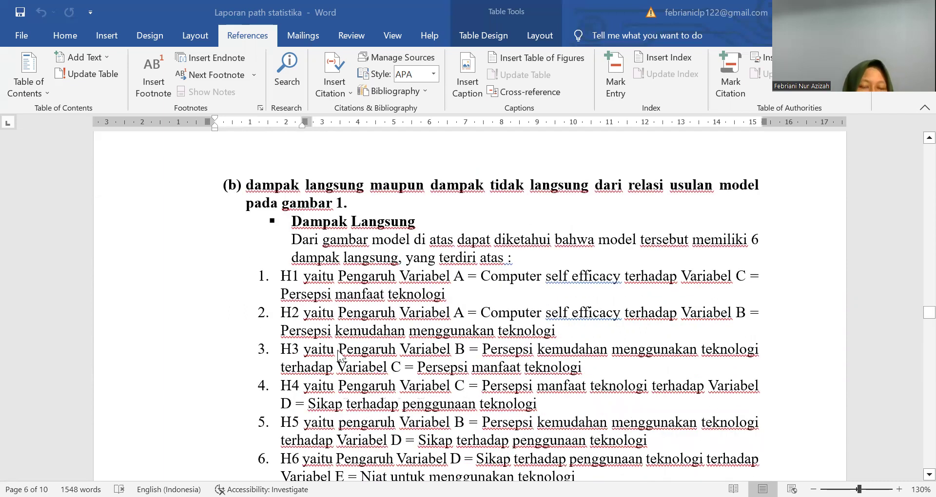
{"action": "scroll", "coordinate": [340, 350], "scroll_direction": "down", "scroll_amount": 3}
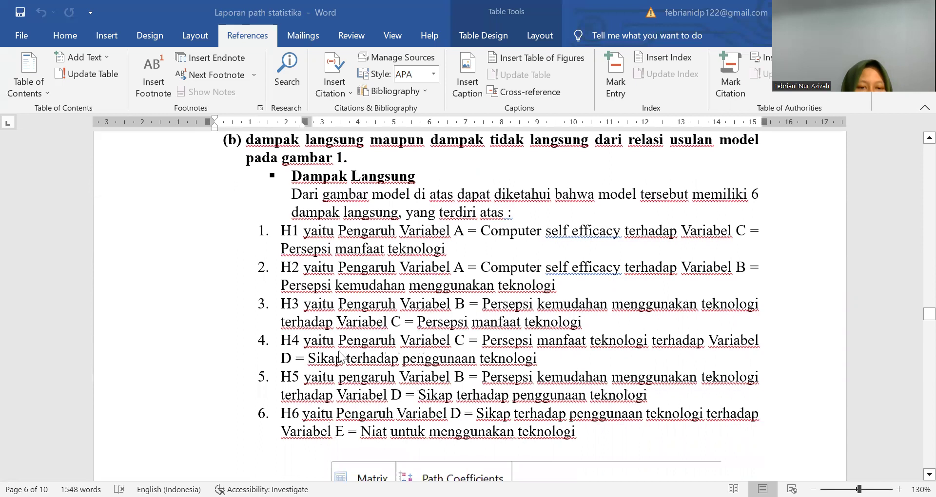
{"action": "scroll", "coordinate": [339, 362], "scroll_direction": "down", "scroll_amount": 6}
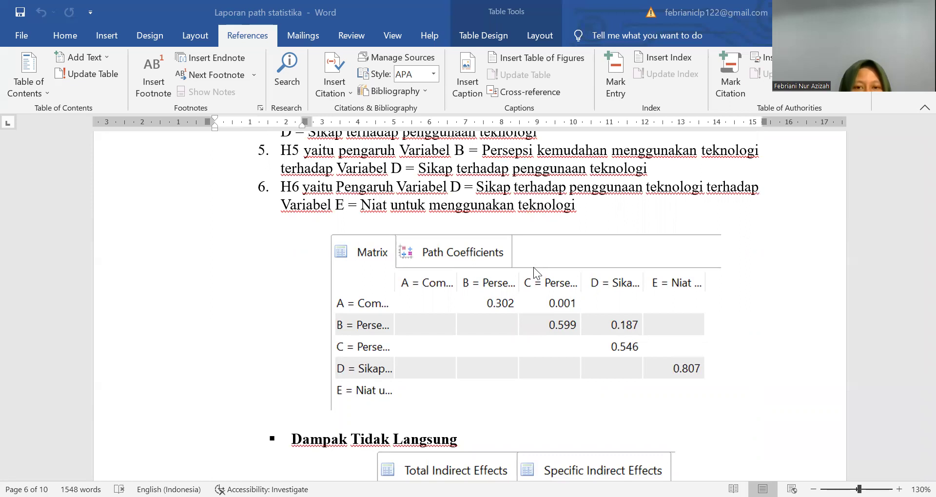
{"action": "scroll", "coordinate": [469, 357], "scroll_direction": "down", "scroll_amount": 2}
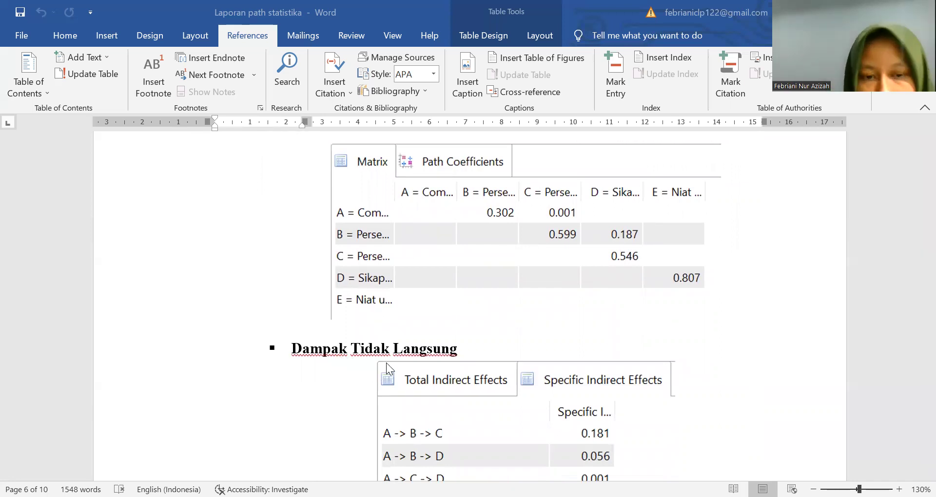
- Read the Dampak Tidak Langsung part, covering the specific indirect effects matrix and the table explaining how each path's value is calculated
{"action": "scroll", "coordinate": [387, 366], "scroll_direction": "down", "scroll_amount": 7}
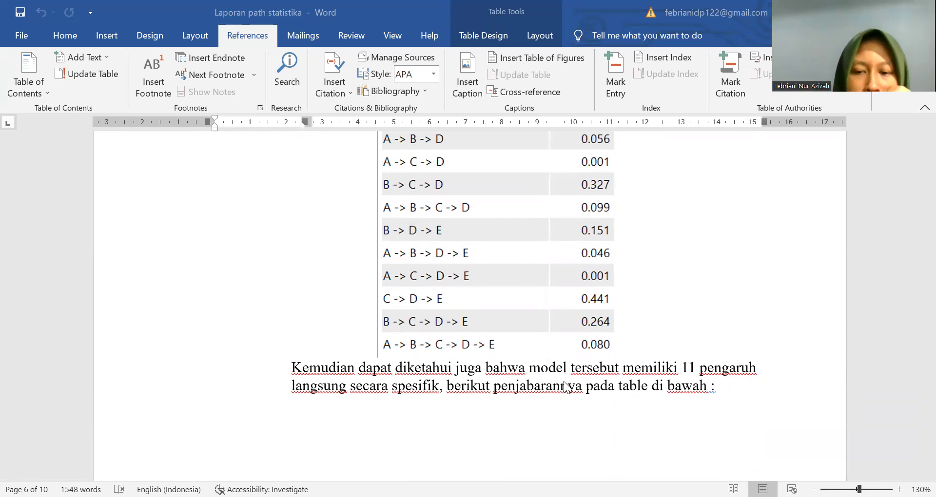
{"action": "scroll", "coordinate": [553, 387], "scroll_direction": "down", "scroll_amount": 4}
{"action": "scroll", "coordinate": [540, 392], "scroll_direction": "down", "scroll_amount": 2}
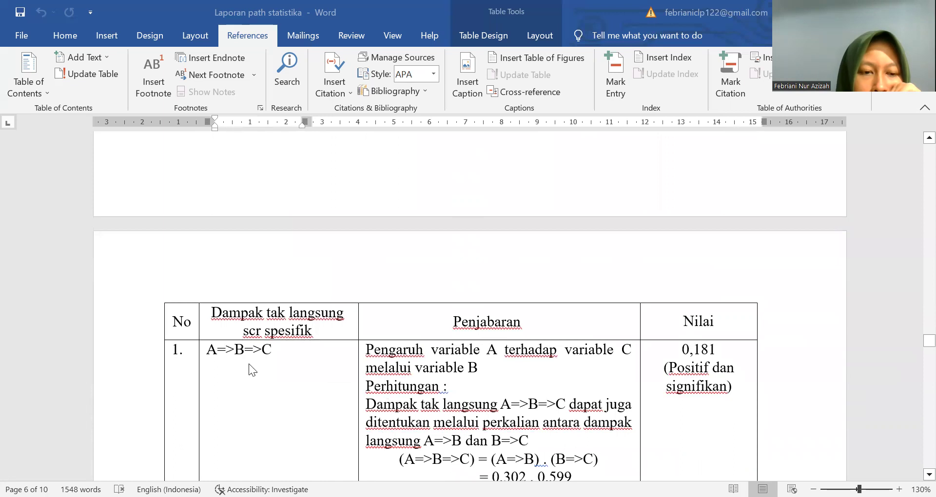
{"action": "scroll", "coordinate": [251, 358], "scroll_direction": "up", "scroll_amount": 1}
{"action": "scroll", "coordinate": [256, 356], "scroll_direction": "down", "scroll_amount": 2}
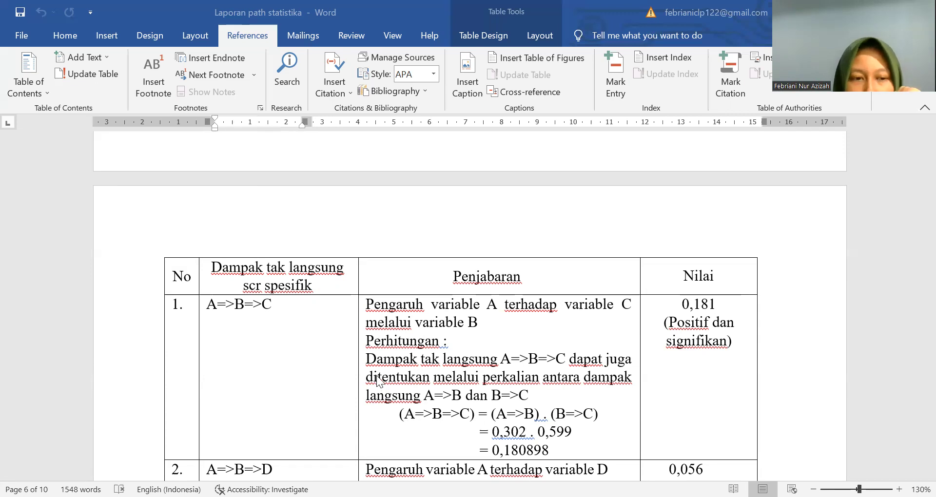
{"action": "scroll", "coordinate": [401, 349], "scroll_direction": "down", "scroll_amount": 2}
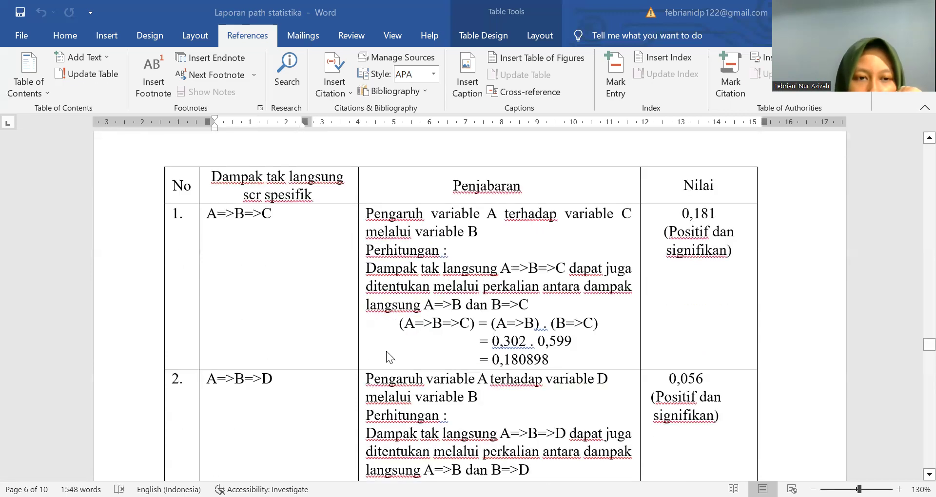
{"action": "scroll", "coordinate": [382, 360], "scroll_direction": "down", "scroll_amount": 1}
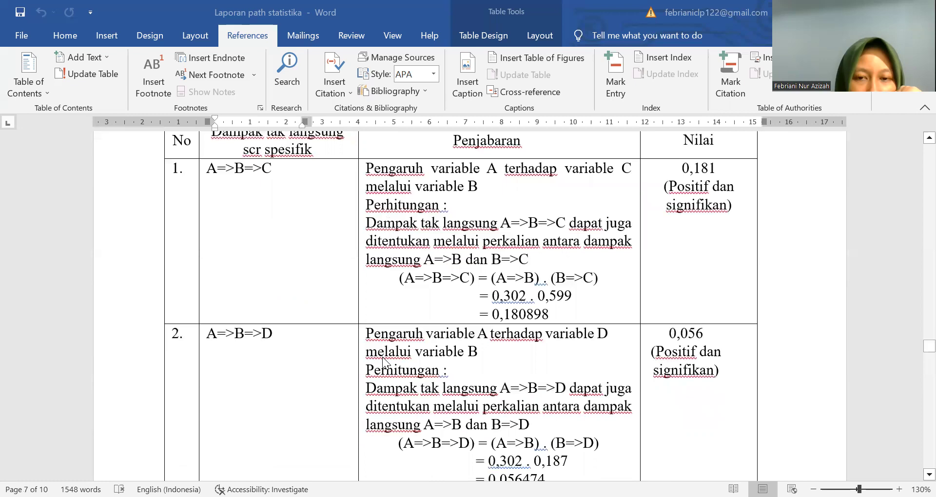
{"action": "scroll", "coordinate": [383, 364], "scroll_direction": "down", "scroll_amount": 11}
{"action": "scroll", "coordinate": [380, 364], "scroll_direction": "down", "scroll_amount": 16}
{"action": "scroll", "coordinate": [381, 366], "scroll_direction": "down", "scroll_amount": 18}
{"action": "scroll", "coordinate": [379, 363], "scroll_direction": "down", "scroll_amount": 10}
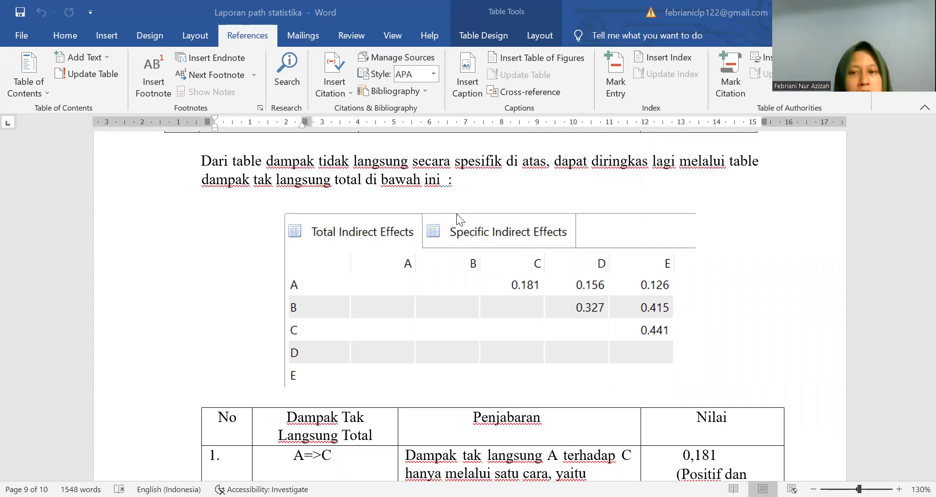
- Review the total indirect effects matrix and its explanatory table for A=>C, A=>D, B=>D, B=>E, A=>E and C=>E
{"action": "scroll", "coordinate": [460, 207], "scroll_direction": "up", "scroll_amount": 2}
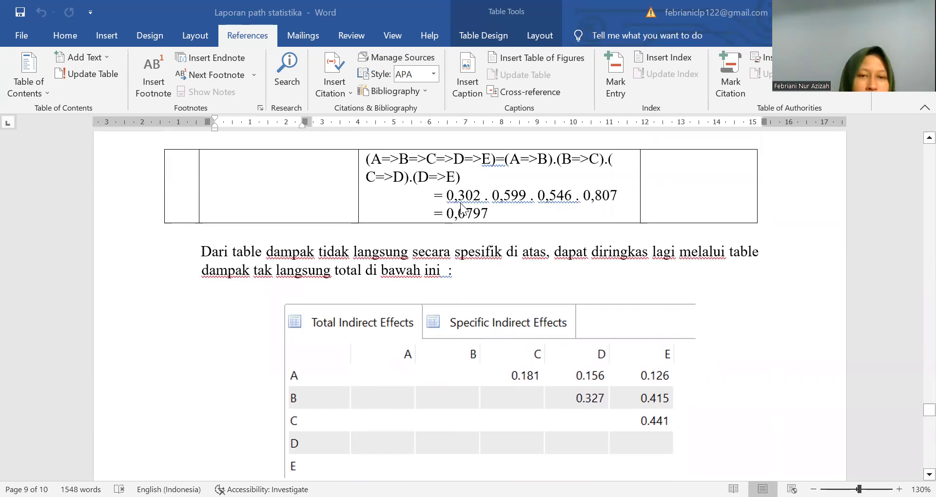
{"action": "scroll", "coordinate": [470, 199], "scroll_direction": "down", "scroll_amount": 3}
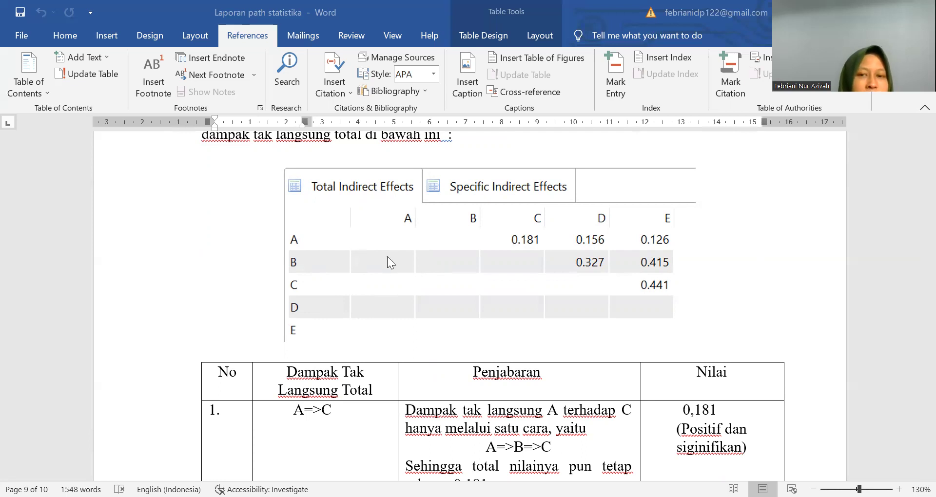
{"action": "scroll", "coordinate": [374, 371], "scroll_direction": "down", "scroll_amount": 2}
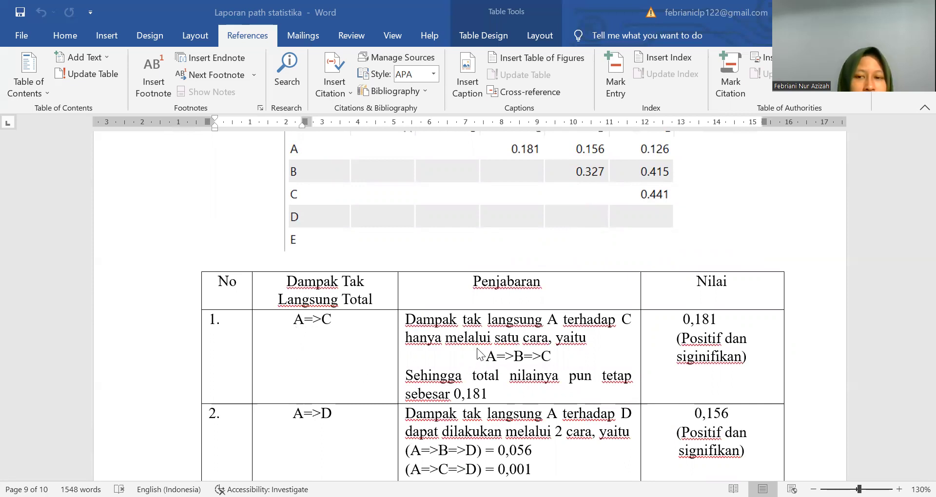
{"action": "scroll", "coordinate": [458, 351], "scroll_direction": "down", "scroll_amount": 1}
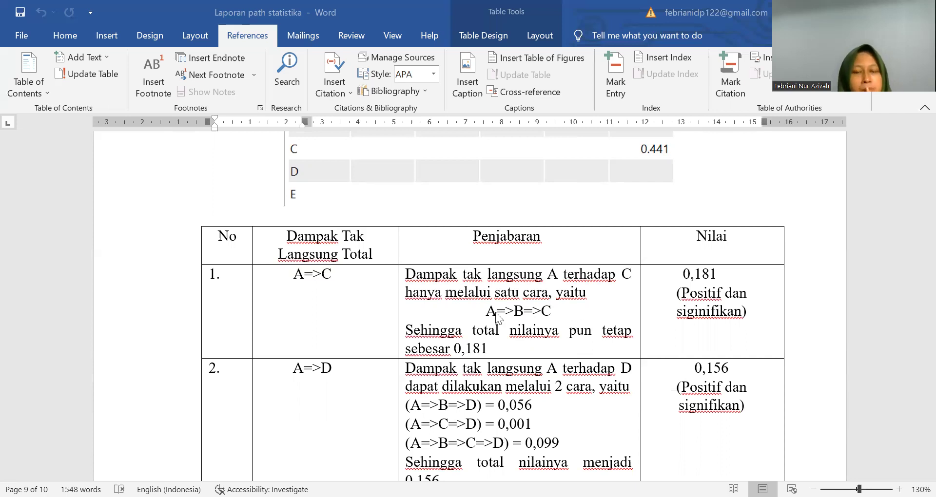
{"action": "scroll", "coordinate": [300, 363], "scroll_direction": "down", "scroll_amount": 1}
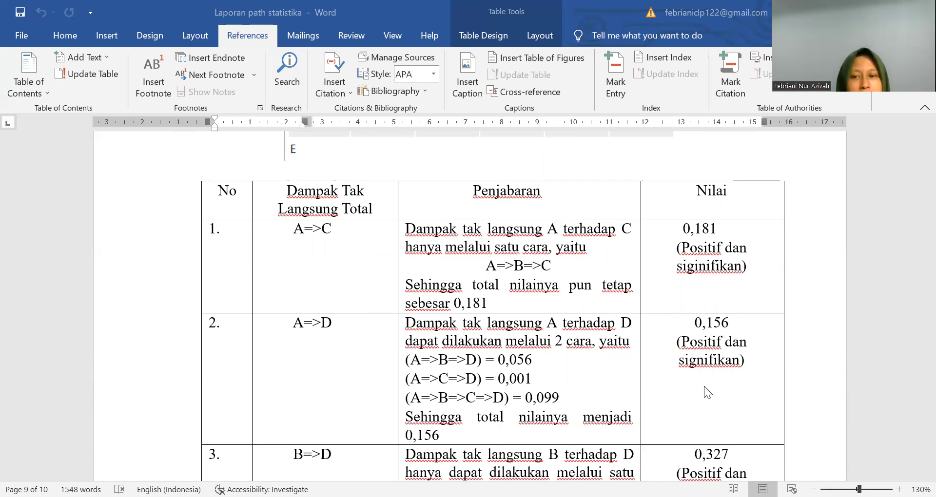
{"action": "scroll", "coordinate": [704, 389], "scroll_direction": "down", "scroll_amount": 3}
{"action": "scroll", "coordinate": [707, 393], "scroll_direction": "down", "scroll_amount": 2}
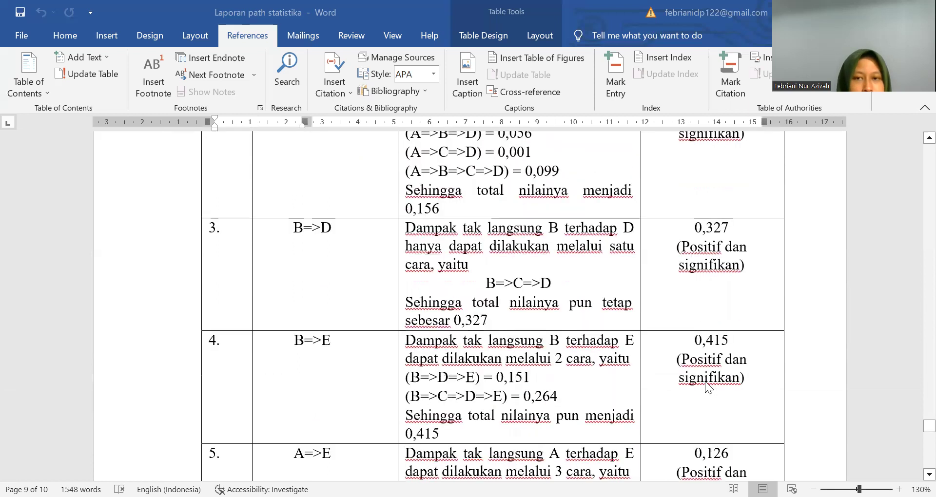
{"action": "scroll", "coordinate": [708, 388], "scroll_direction": "down", "scroll_amount": 10}
{"action": "scroll", "coordinate": [705, 377], "scroll_direction": "down", "scroll_amount": 12}
{"action": "scroll", "coordinate": [708, 385], "scroll_direction": "up", "scroll_amount": 8}
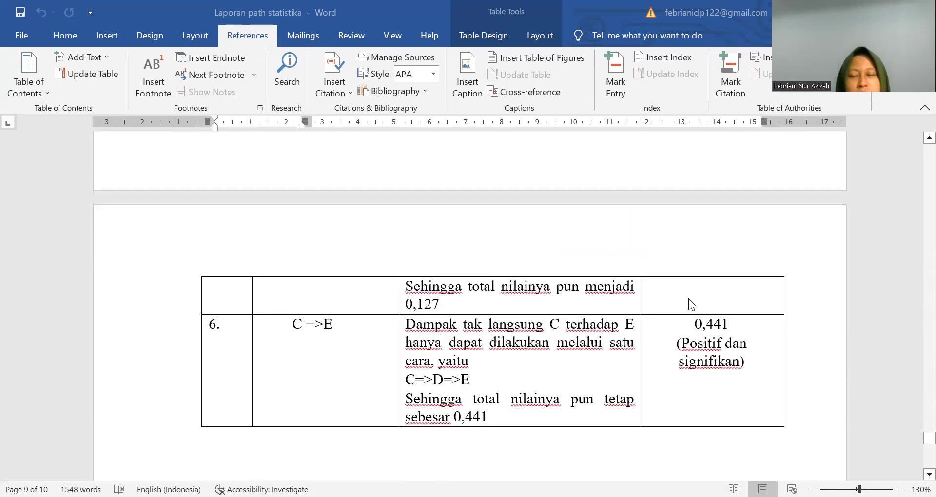